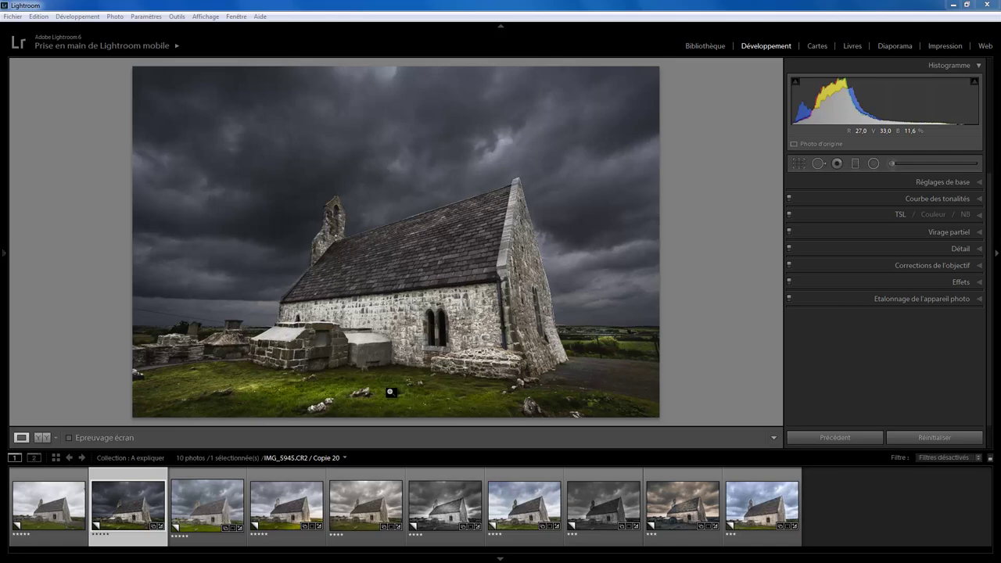
Open Copie 20, the dark stormy-sky virtual copy of IMG_5945.CR2, from the filmstrip.
{"action": "left_click", "coordinate": [59, 540]}
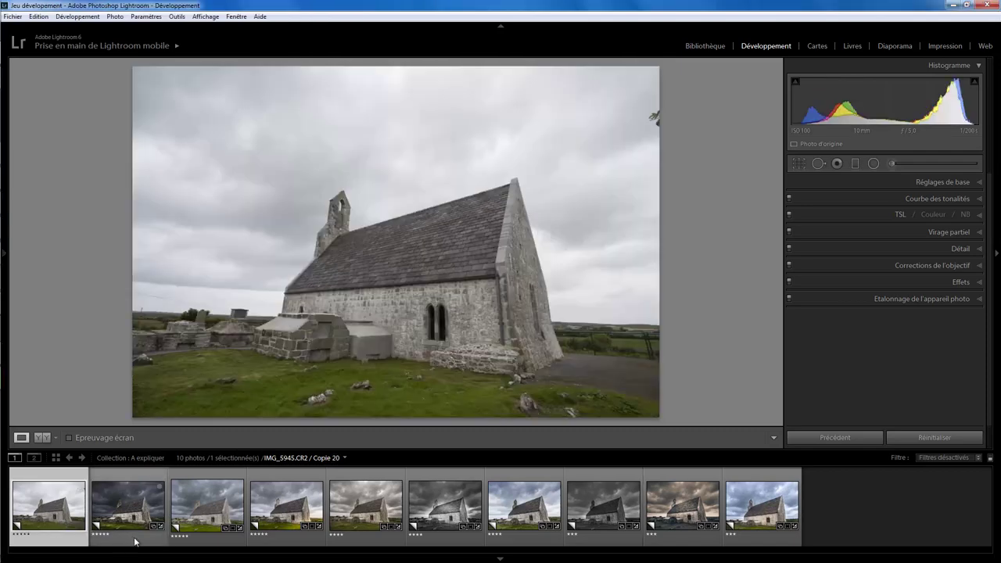
{"action": "left_click", "coordinate": [134, 541]}
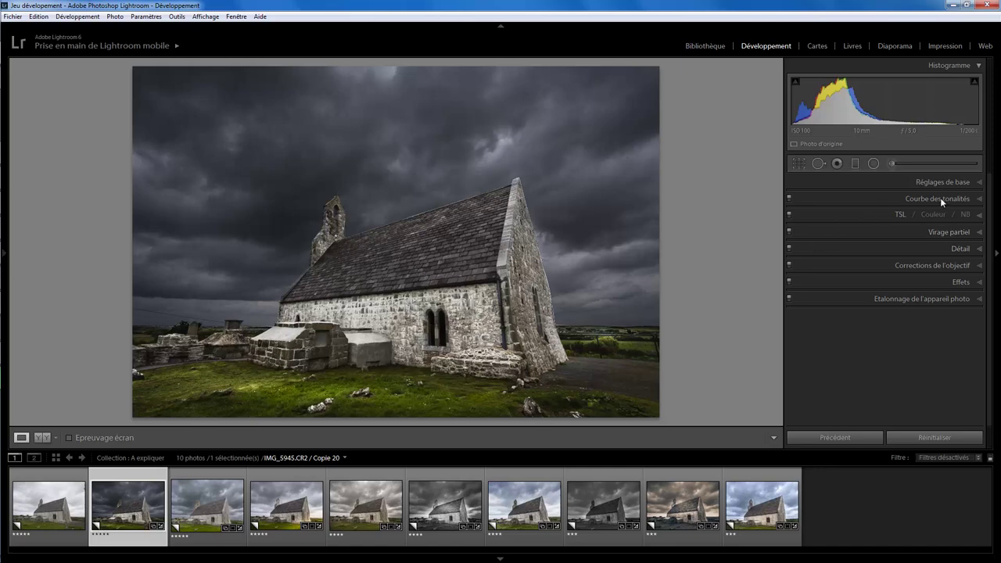
{"action": "left_click", "coordinate": [789, 200]}
{"action": "left_click", "coordinate": [790, 201]}
{"action": "left_click", "coordinate": [789, 200]}
{"action": "left_click", "coordinate": [790, 200]}
{"action": "left_click", "coordinate": [977, 200]}
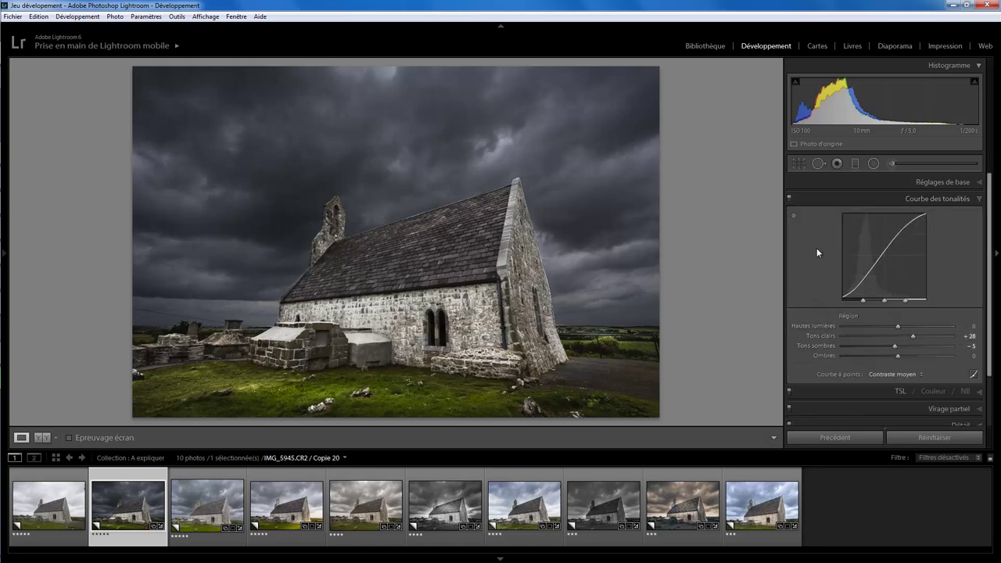
{"action": "left_click", "coordinate": [979, 200]}
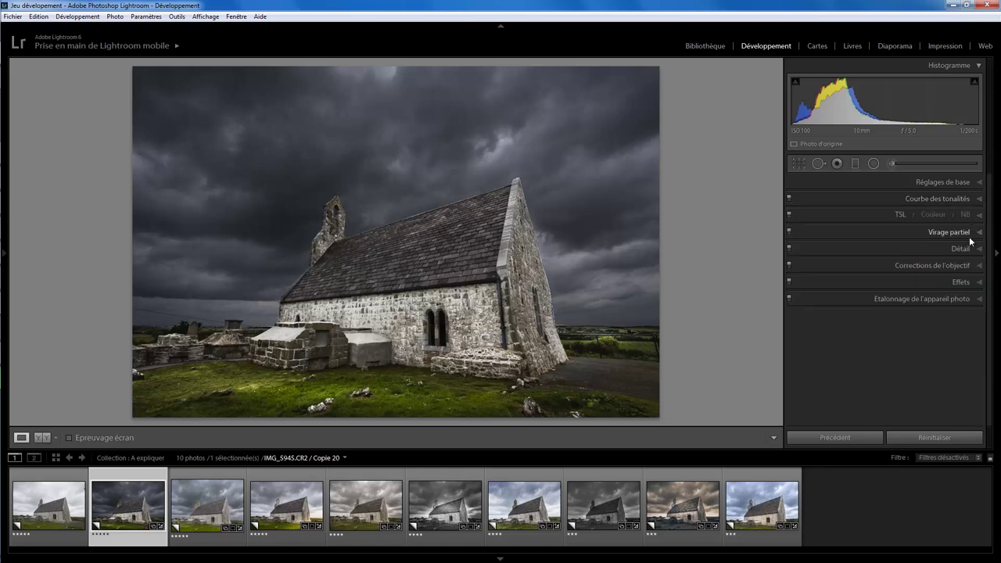
{"action": "left_click", "coordinate": [790, 216]}
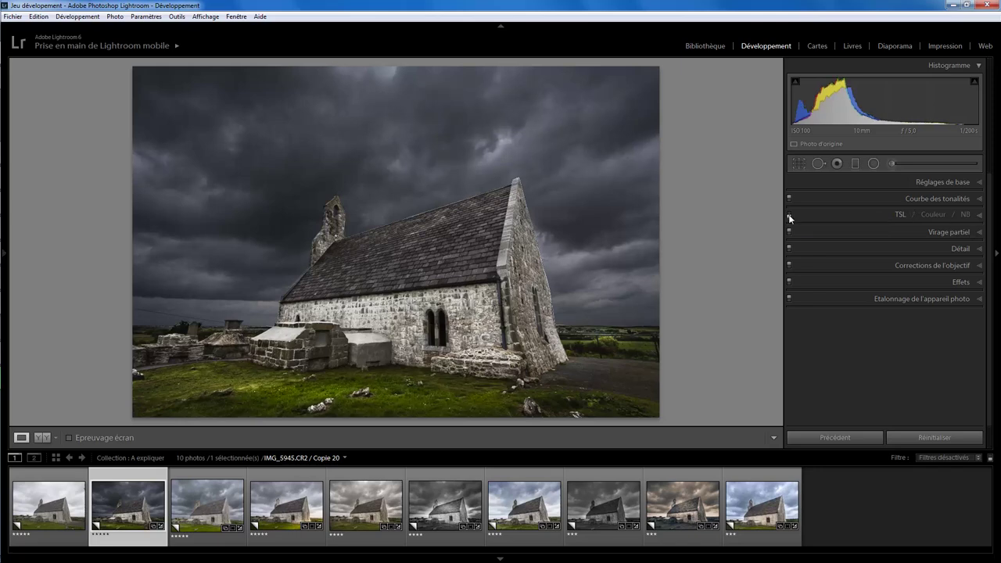
{"action": "left_click", "coordinate": [790, 215]}
{"action": "left_click", "coordinate": [790, 215]}
{"action": "left_click", "coordinate": [789, 216]}
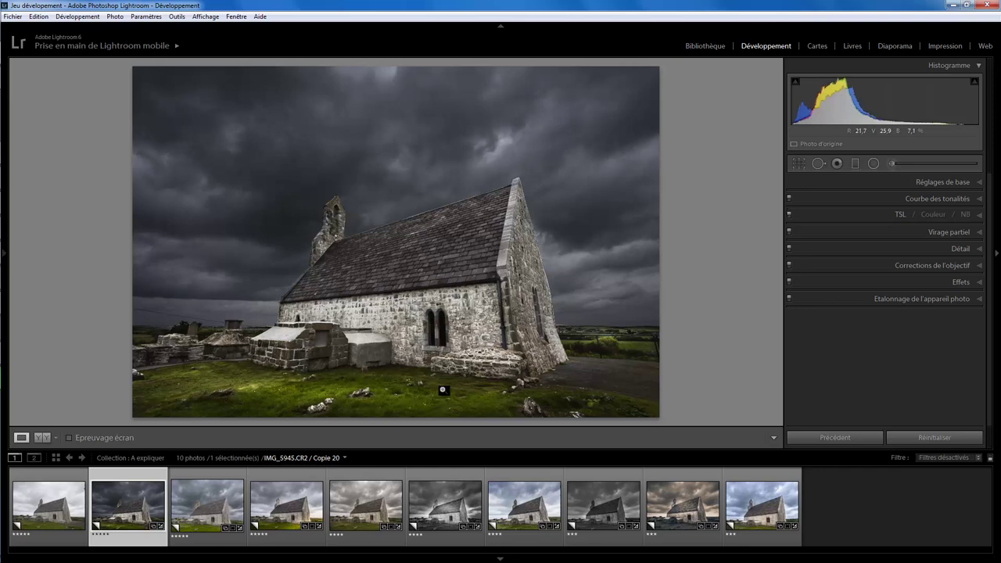
{"action": "left_click", "coordinate": [980, 217]}
{"action": "scroll", "coordinate": [940, 313], "scroll_direction": "down", "scroll_amount": 1}
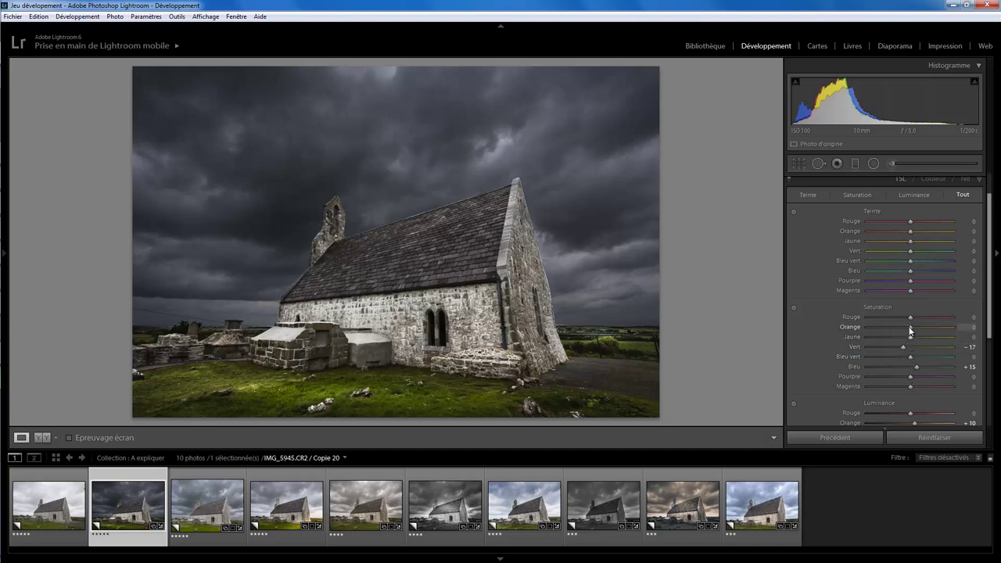
{"action": "scroll", "coordinate": [898, 333], "scroll_direction": "down", "scroll_amount": 3}
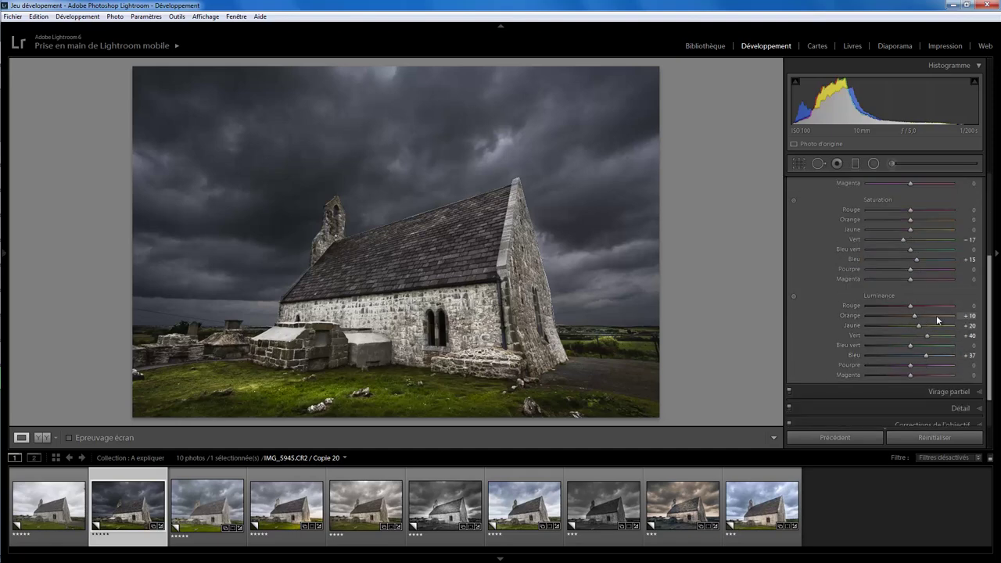
{"action": "scroll", "coordinate": [823, 223], "scroll_direction": "up", "scroll_amount": 4}
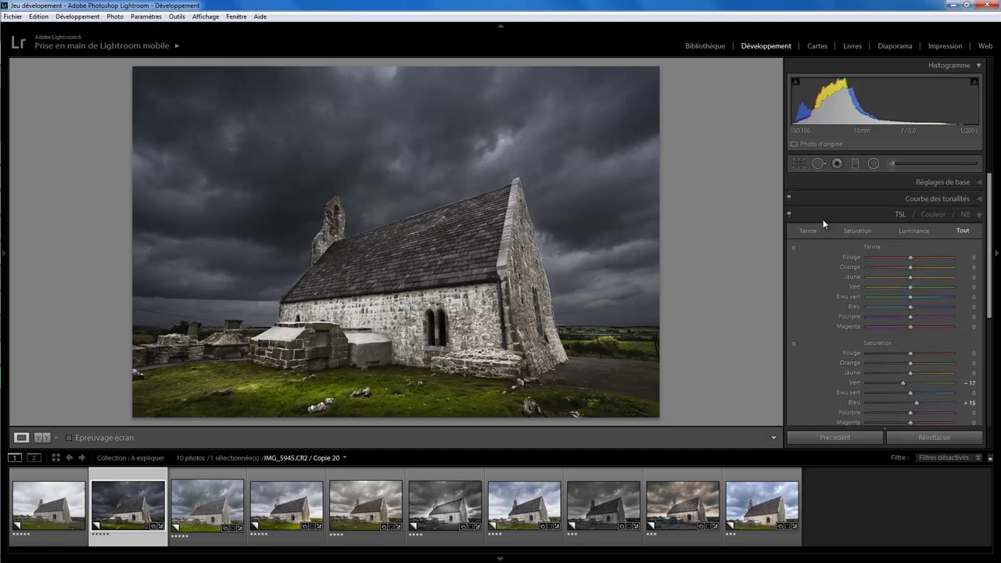
{"action": "left_click", "coordinate": [789, 214]}
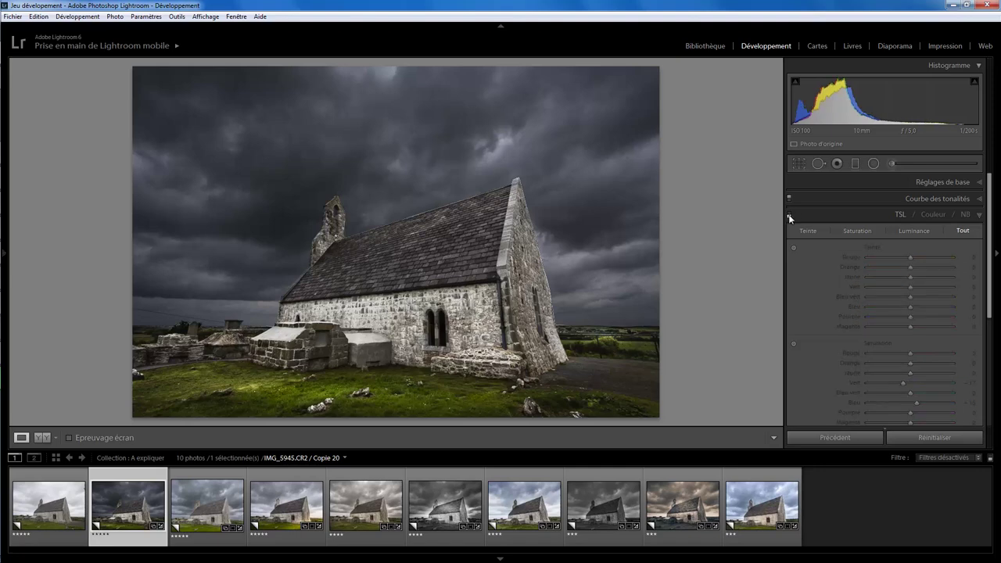
{"action": "left_click", "coordinate": [980, 216]}
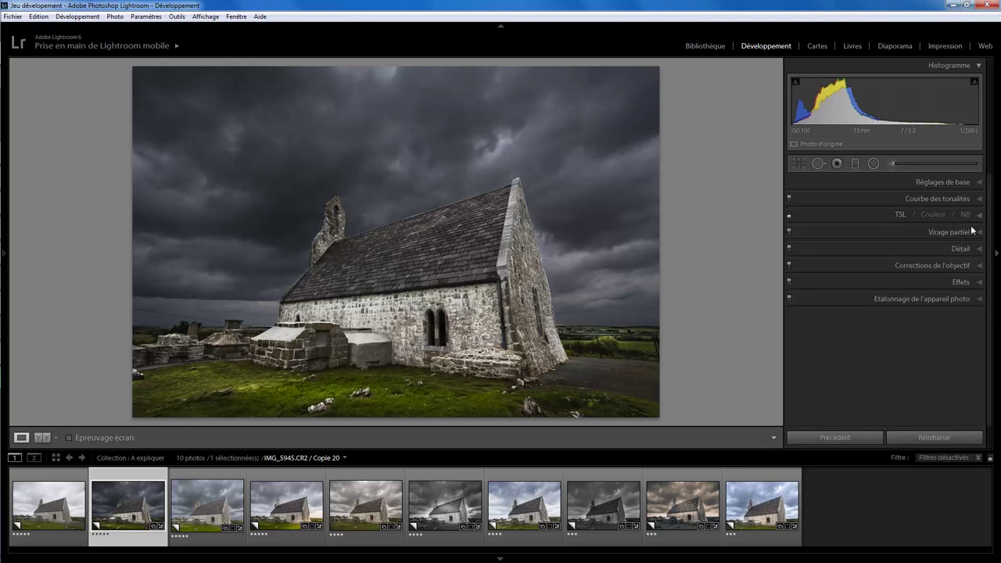
{"action": "left_click", "coordinate": [790, 281]}
{"action": "left_click", "coordinate": [790, 282]}
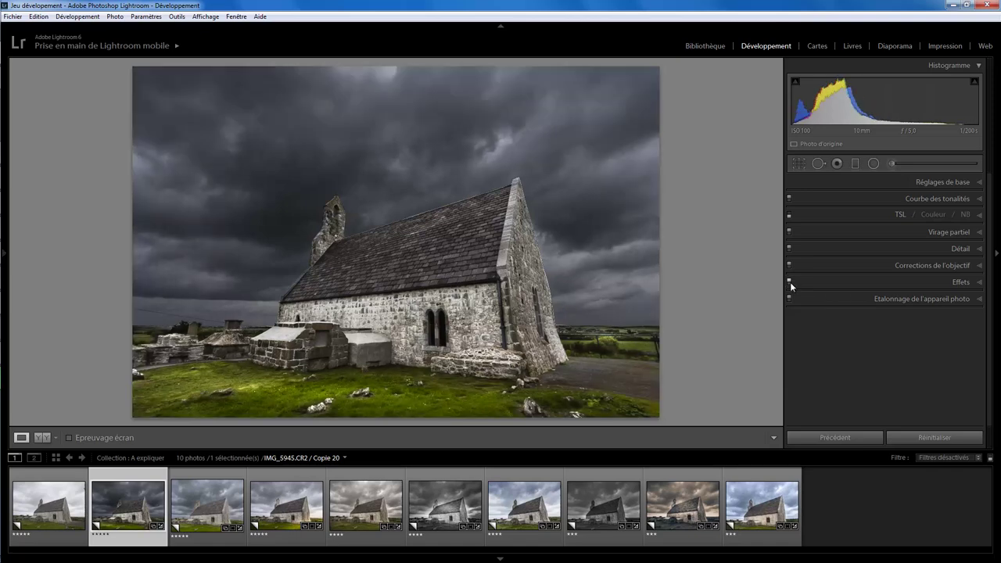
{"action": "left_click", "coordinate": [790, 283]}
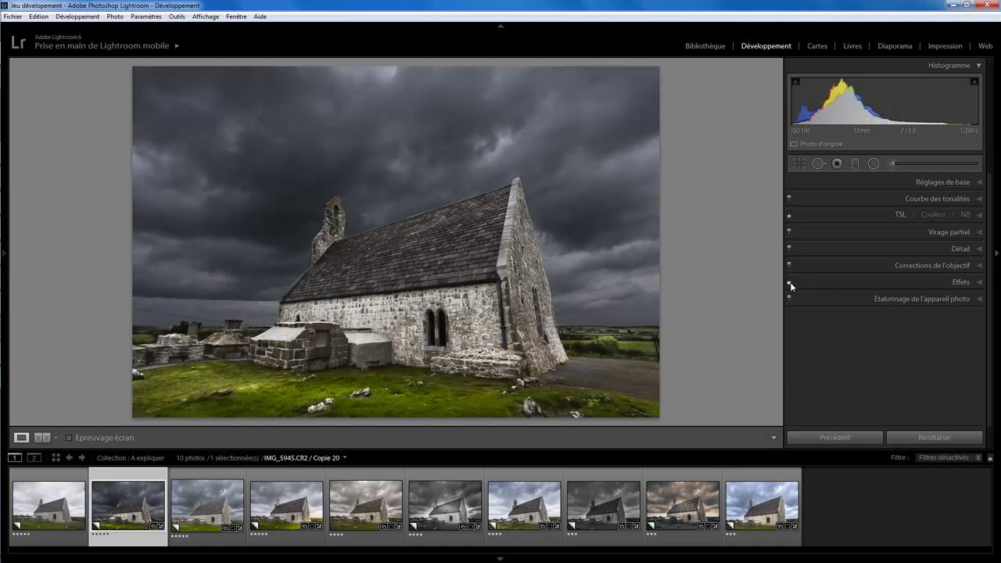
{"action": "left_click", "coordinate": [790, 282]}
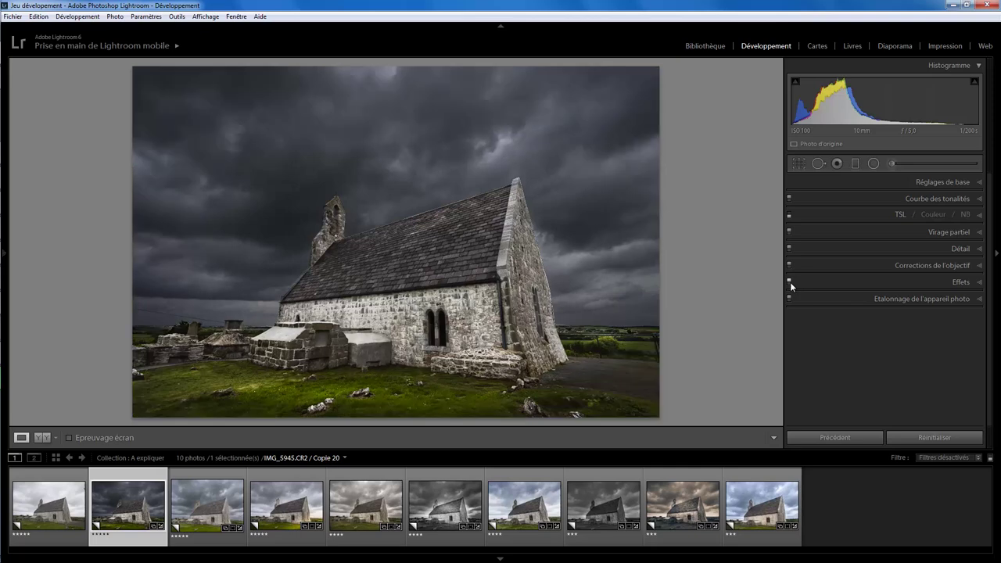
Show the Basic Lens Corrections options, with profile and chromatic aberration corrections enabled.
{"action": "left_click", "coordinate": [980, 266]}
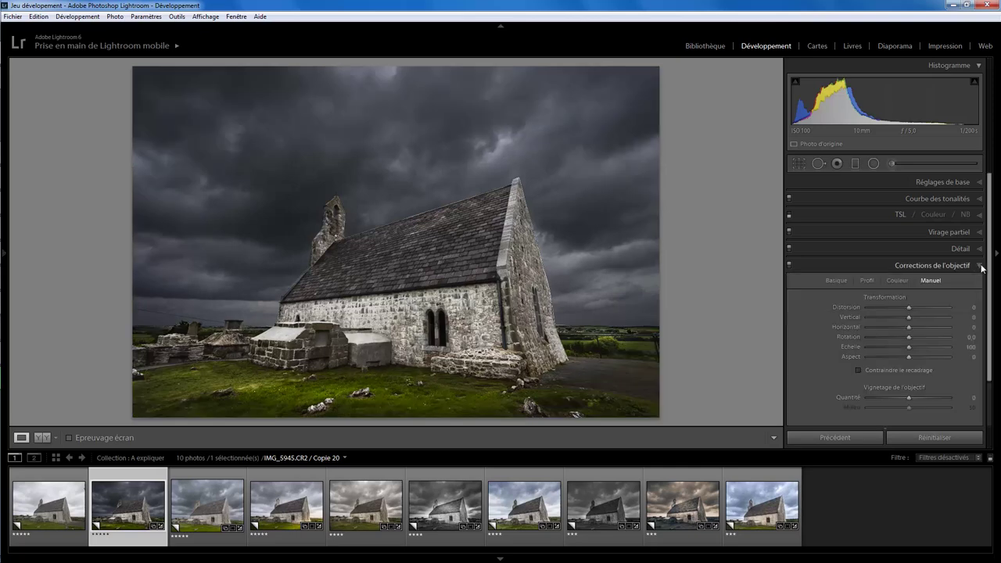
{"action": "left_click", "coordinate": [837, 280]}
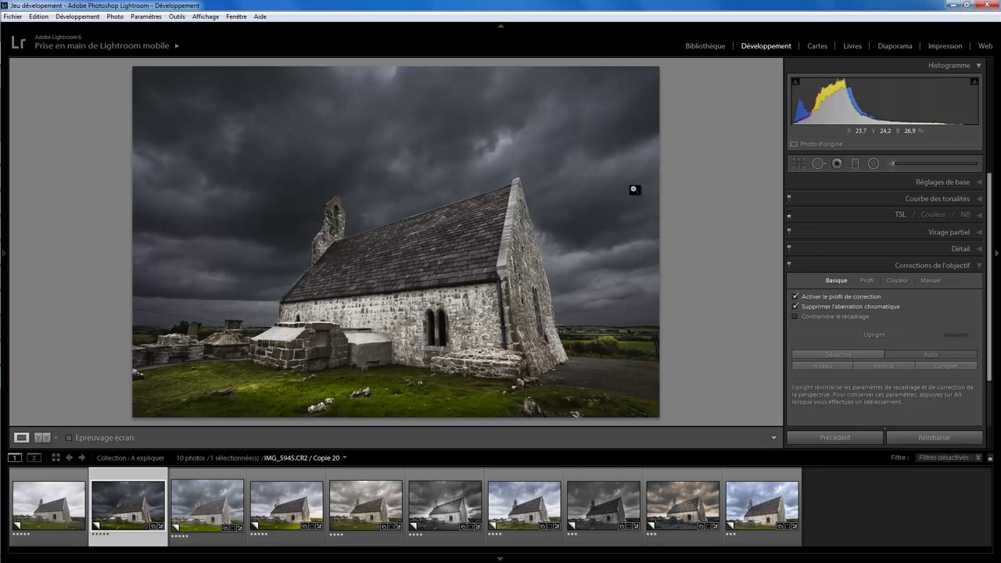
Drag a graduated filter across the sky at −2.68 exposure, hiding its mask overlay.
{"action": "left_click", "coordinate": [855, 163]}
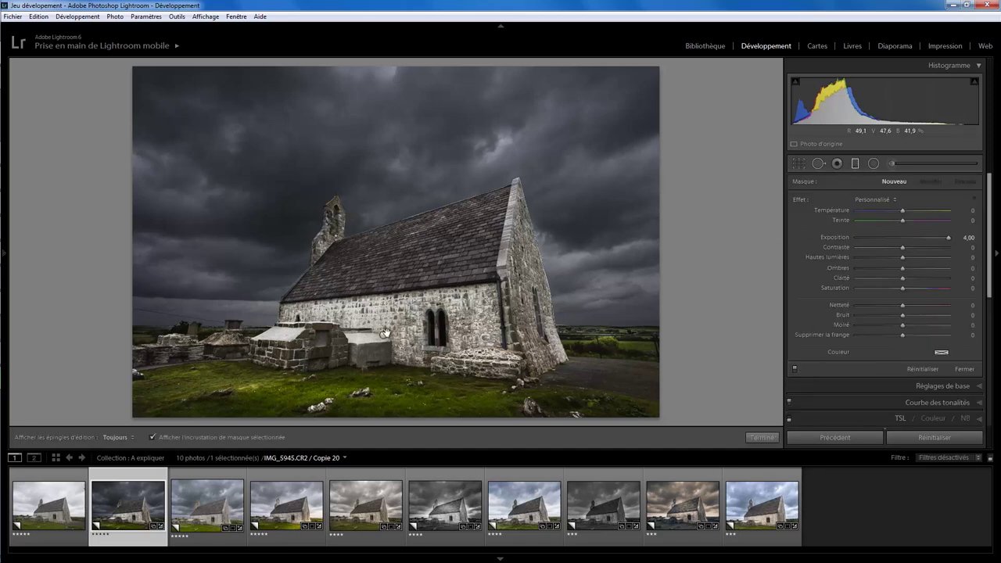
{"action": "left_click_drag", "start_coordinate": [383, 327], "coordinate": [385, 343]}
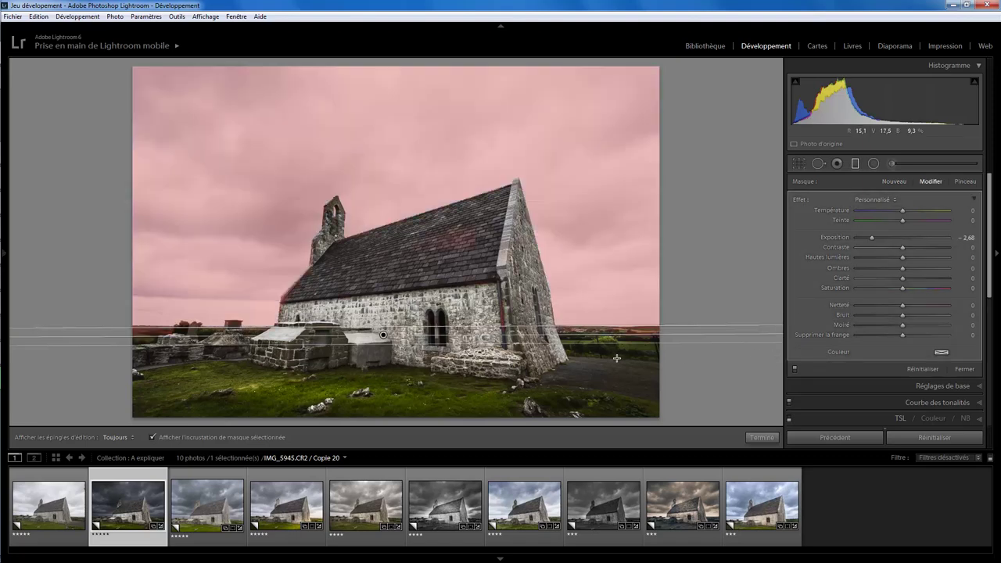
{"action": "key", "text": "o"}
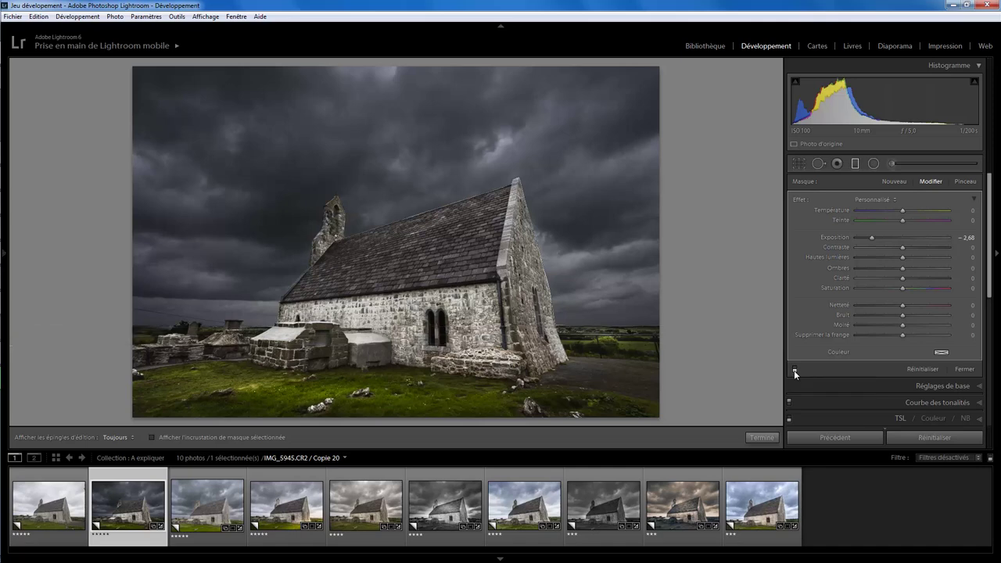
Toggle the sky filter off and on to compare, then show its mask in Brush mode.
{"action": "left_click", "coordinate": [795, 368]}
{"action": "left_click", "coordinate": [794, 370]}
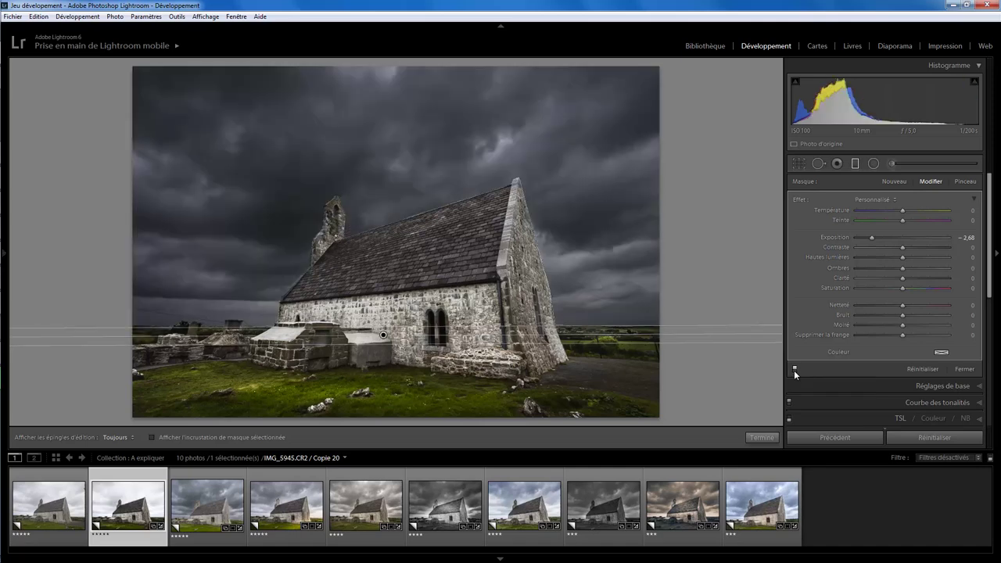
{"action": "left_click", "coordinate": [794, 370]}
{"action": "left_click", "coordinate": [794, 370]}
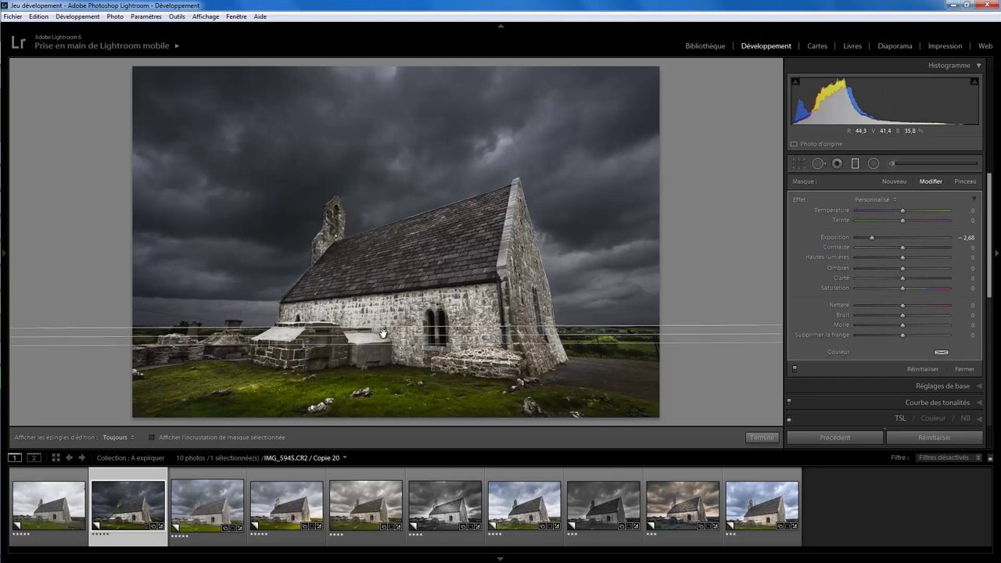
{"action": "key", "text": "o"}
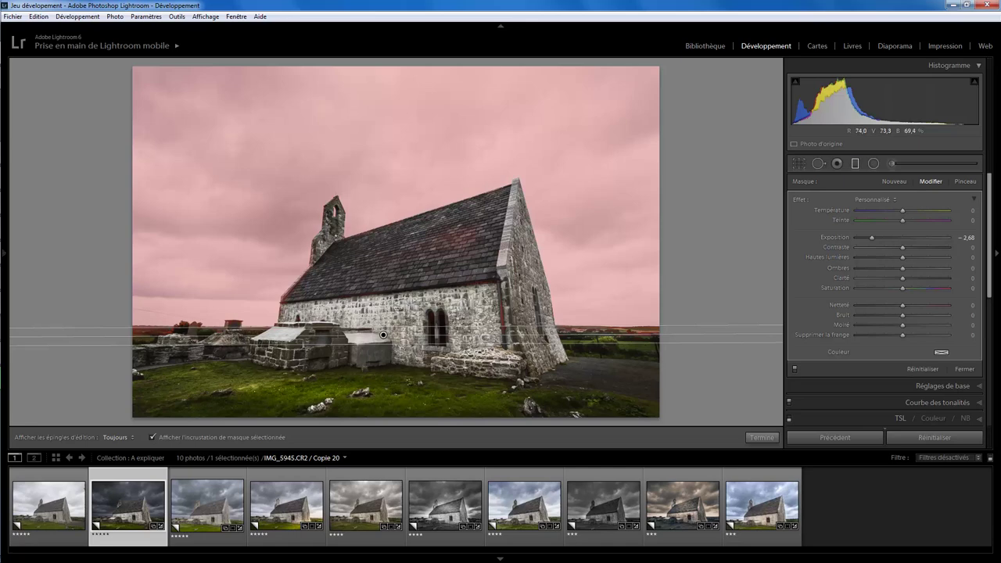
{"action": "left_click", "coordinate": [966, 182]}
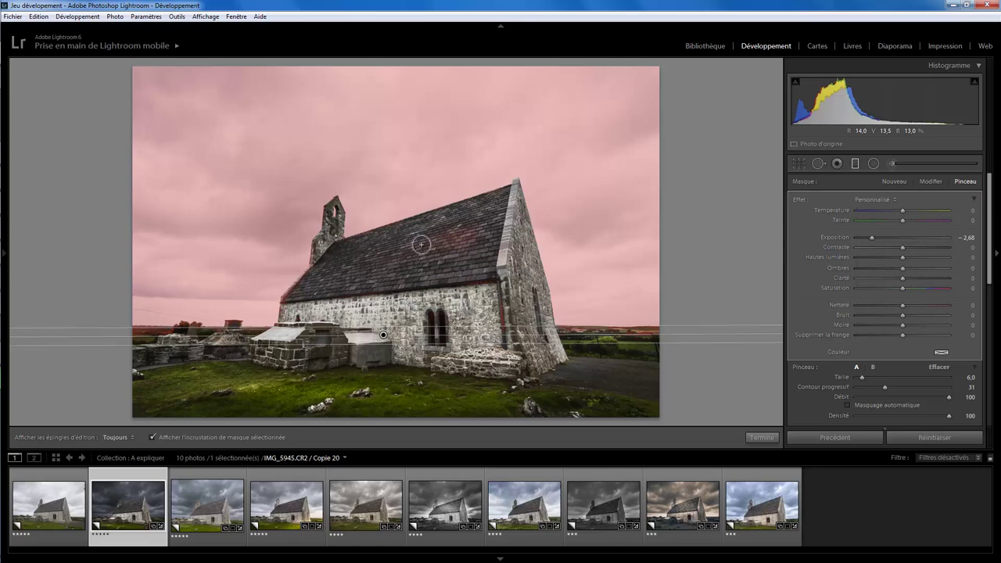
Switch to the Erase brush, shrink it, and hide the sky filter's mask overlay.
{"action": "key", "text": "alt"}
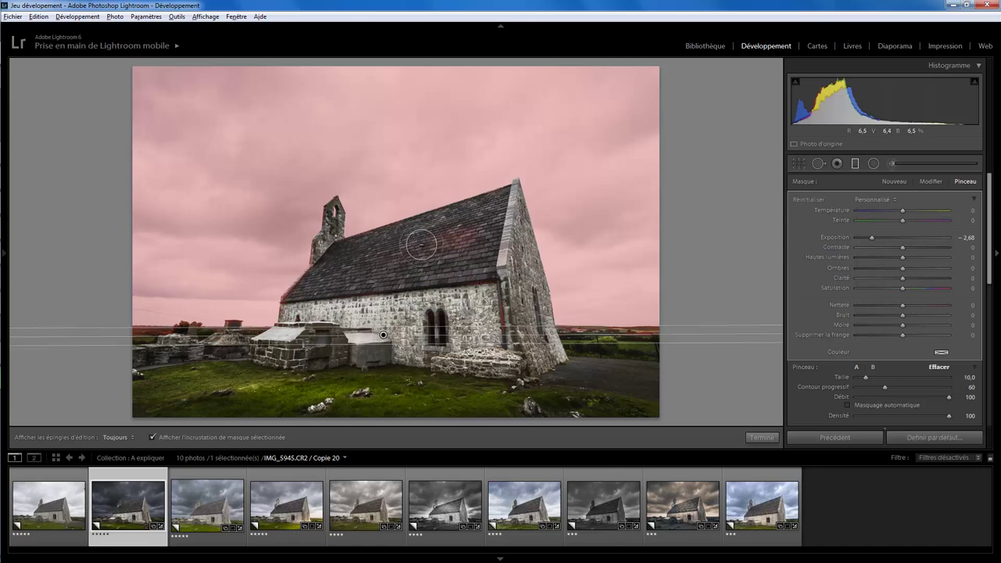
{"action": "scroll", "coordinate": [423, 275], "scroll_direction": "down", "scroll_amount": 4}
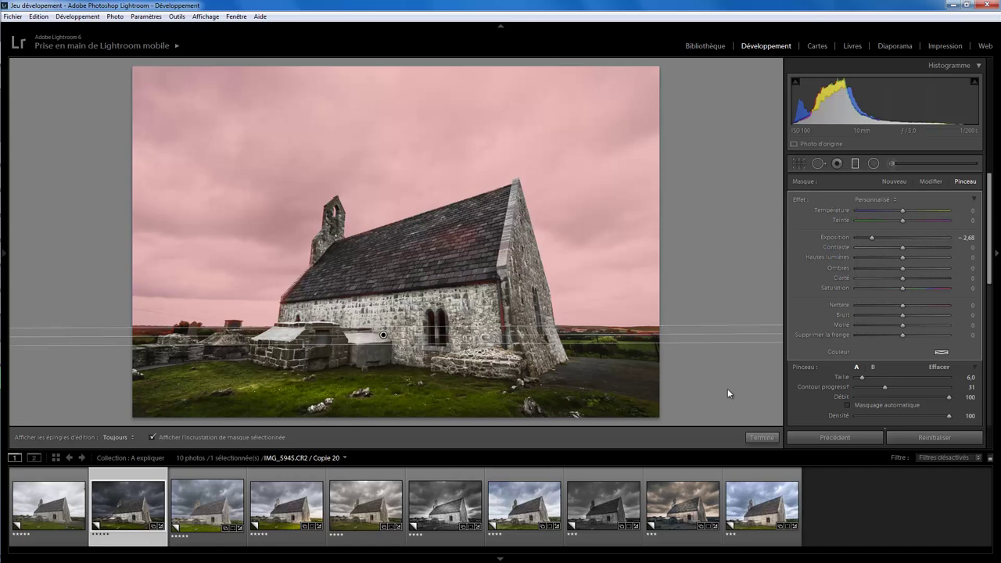
{"action": "key", "text": "o"}
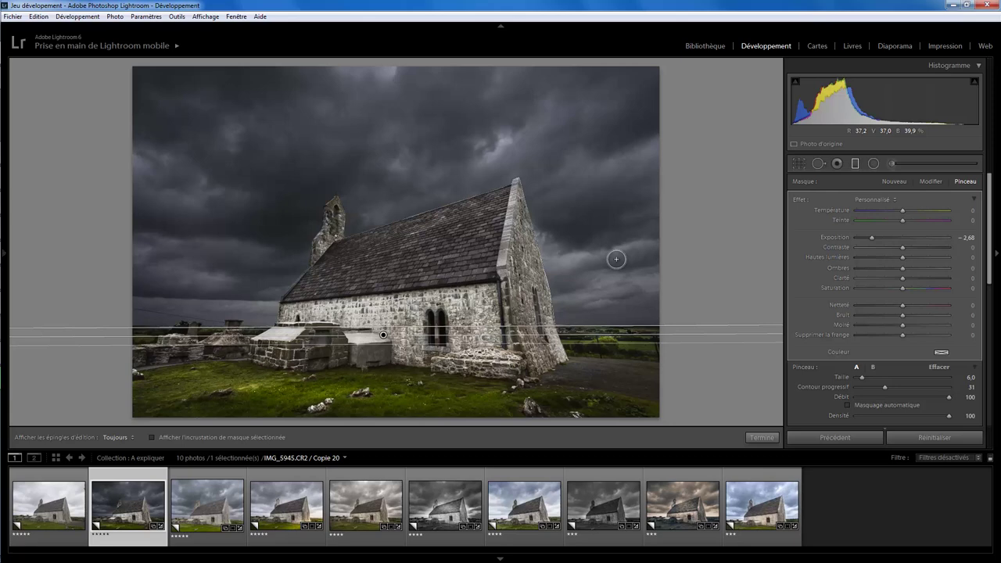
Inspect the grass, right-side and church radial filters, ending on the grass filter (exposure 0.95).
{"action": "left_click", "coordinate": [893, 164]}
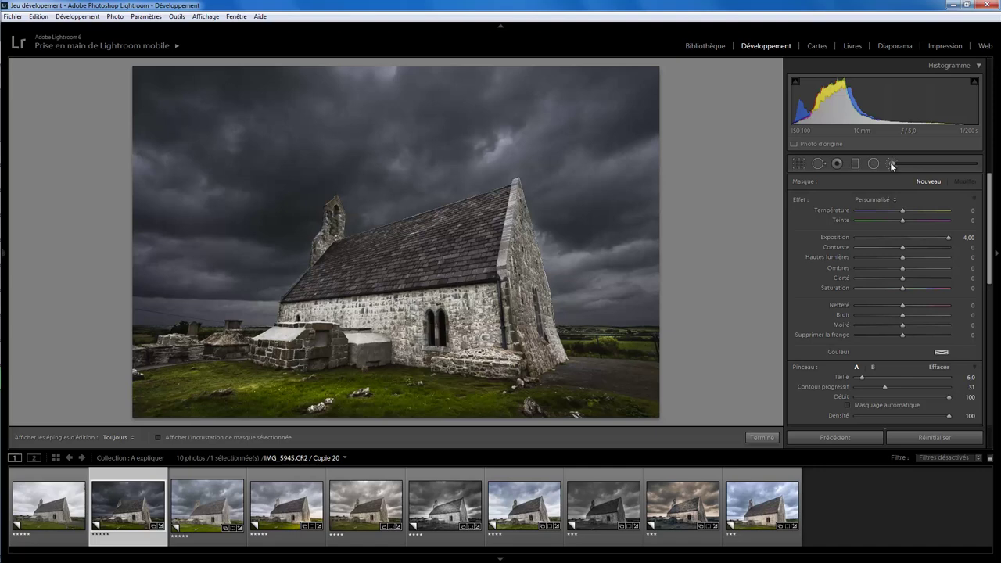
{"action": "left_click", "coordinate": [874, 164]}
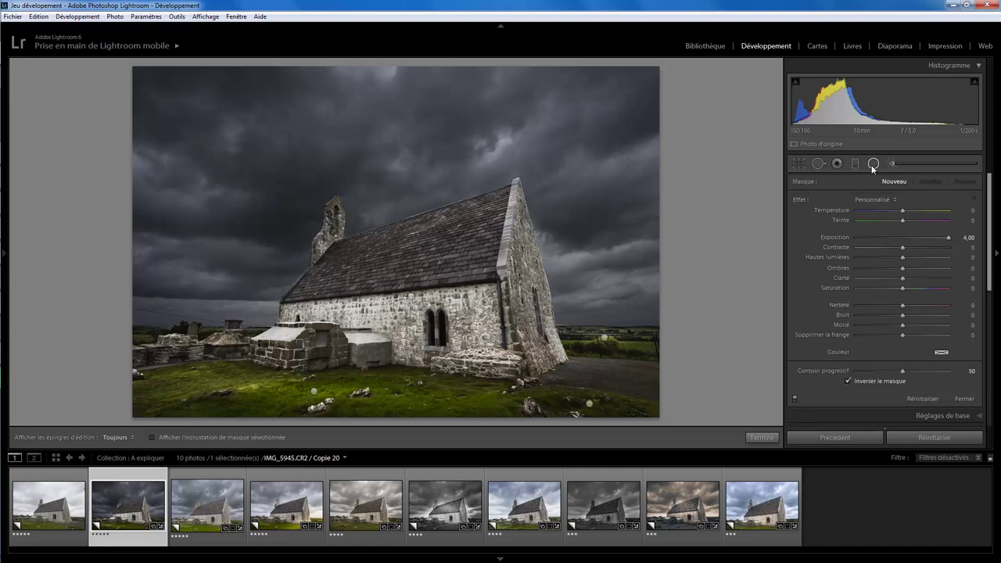
{"action": "left_click", "coordinate": [314, 391]}
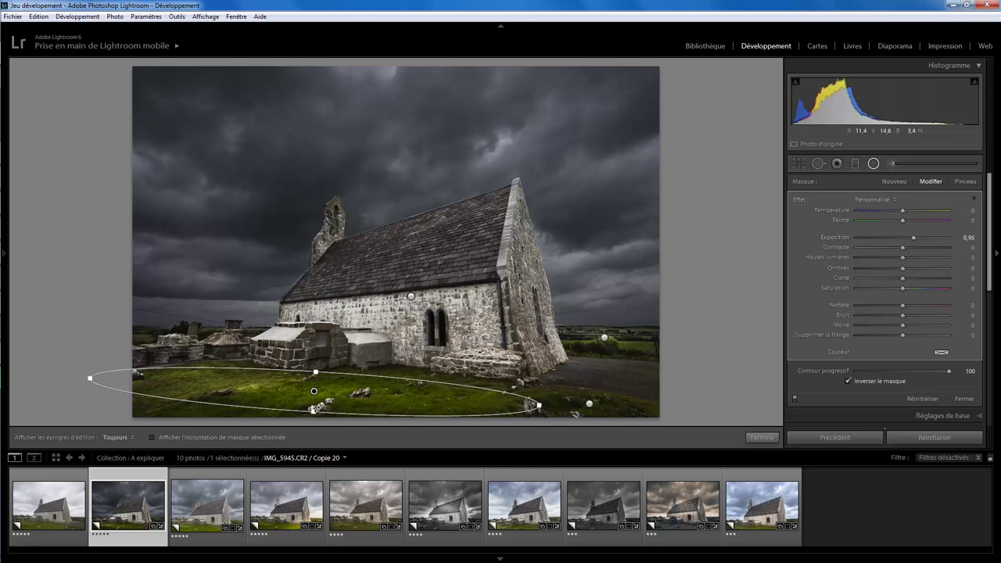
{"action": "left_click", "coordinate": [604, 338]}
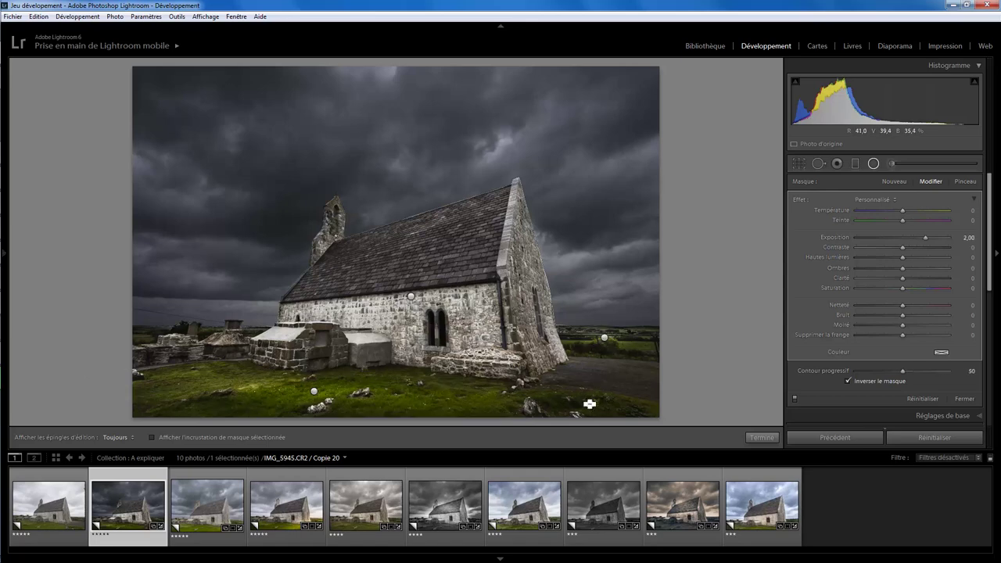
{"action": "left_click", "coordinate": [410, 297]}
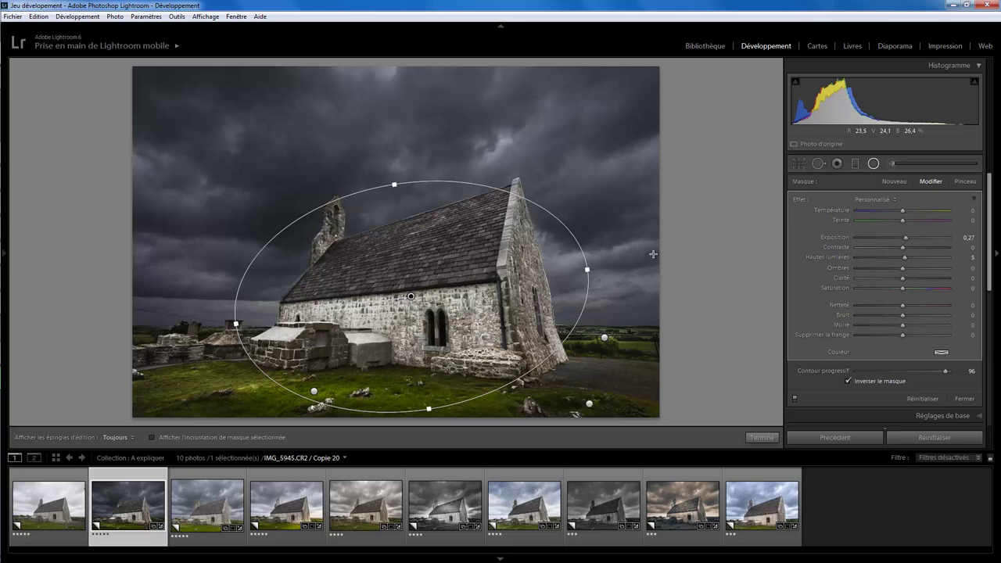
{"action": "left_click", "coordinate": [315, 391]}
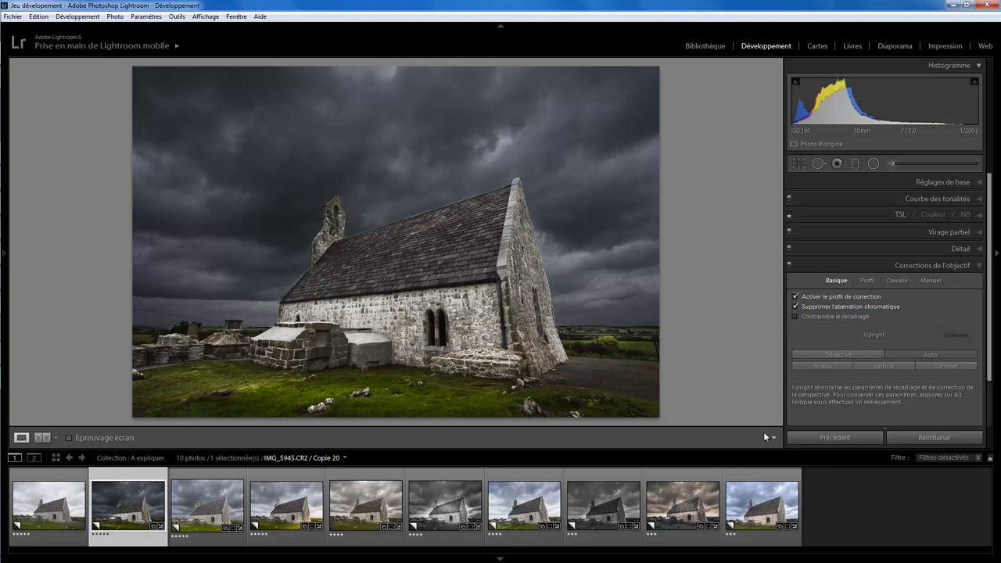
On Copie 9, set the manual lens correction Aspect to about +18.
{"action": "left_click", "coordinate": [202, 528]}
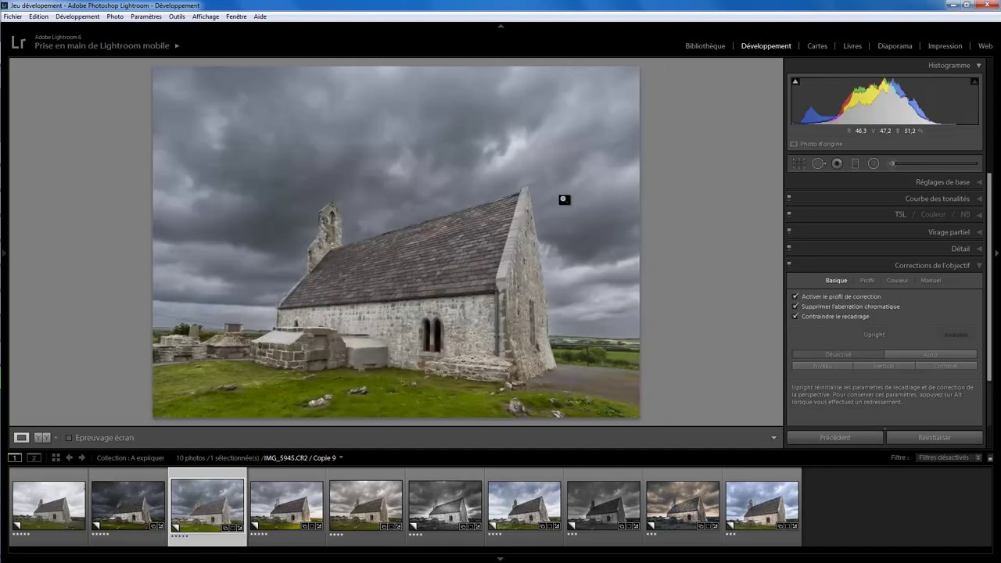
{"action": "left_click", "coordinate": [929, 279]}
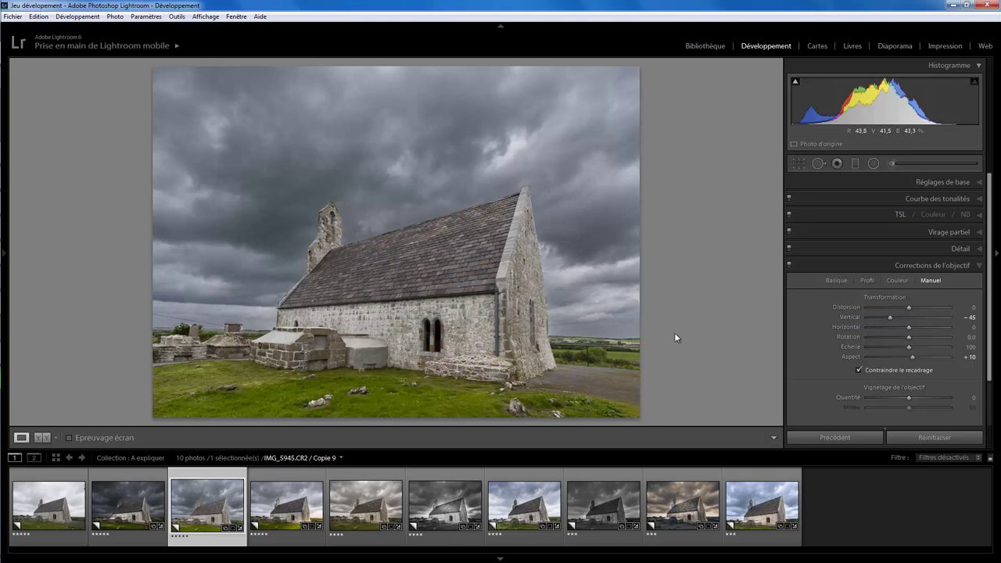
{"action": "left_click_drag", "start_coordinate": [914, 357], "coordinate": [932, 357]}
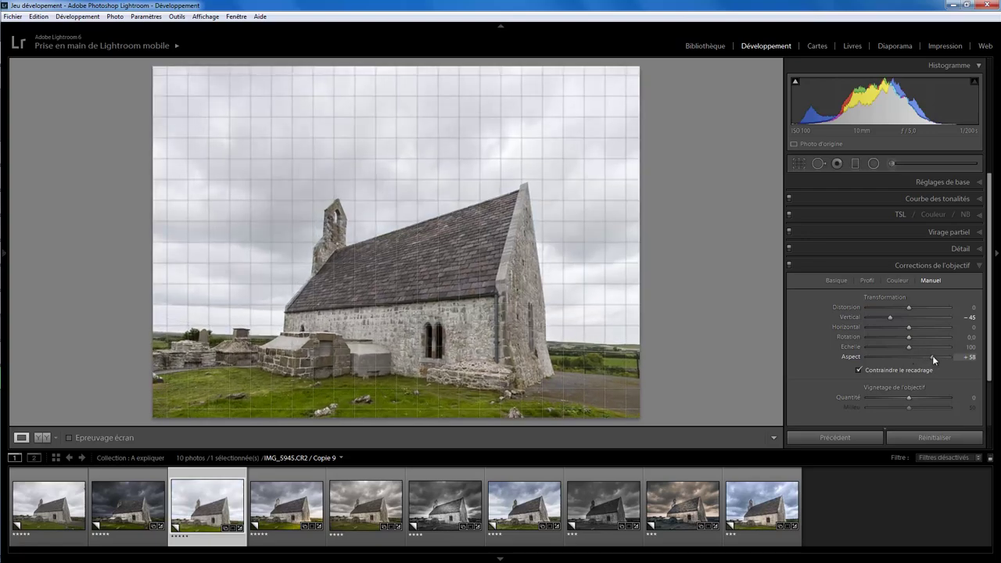
{"action": "mouse_move", "coordinate": [931, 357]}
{"action": "left_mouse_down"}
{"action": "mouse_move", "coordinate": [868, 357]}
{"action": "mouse_move", "coordinate": [917, 357]}
{"action": "left_mouse_up"}
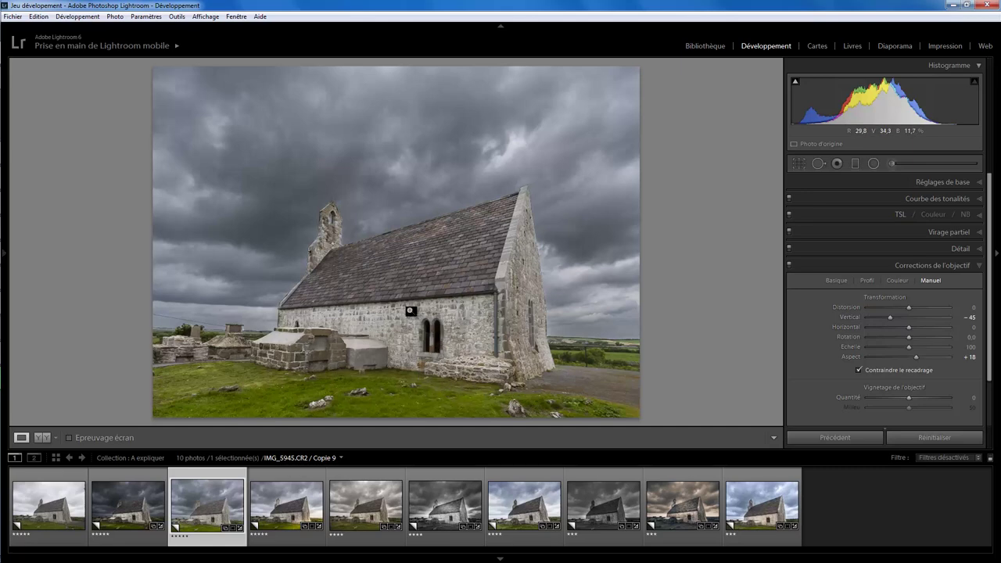
Expand the HSL (TSL) panel and scroll to its Saturation and Luminance sliders.
{"action": "left_click", "coordinate": [980, 219]}
{"action": "scroll", "coordinate": [993, 276], "scroll_direction": "down", "scroll_amount": 2}
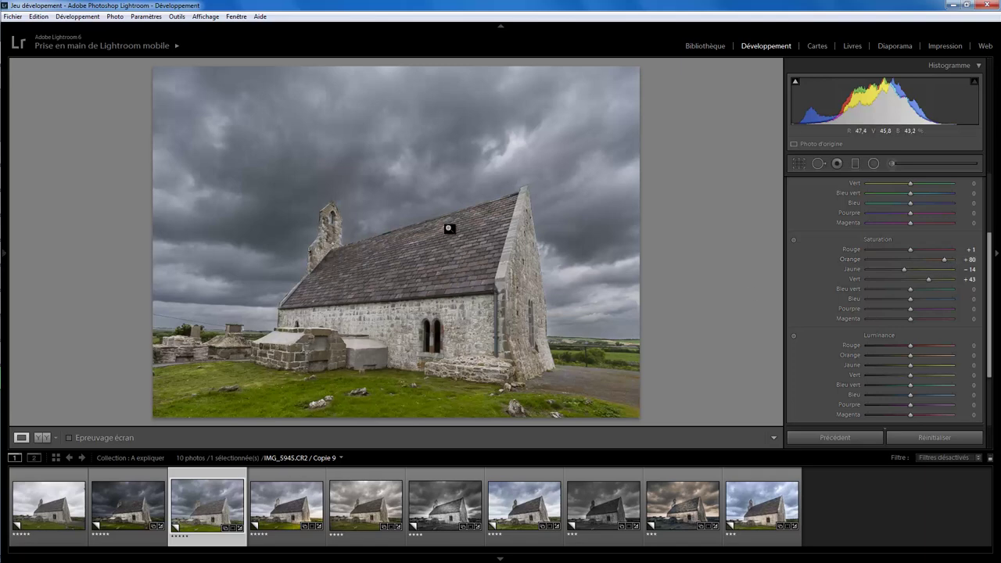
Check the Copie 9 sky graduated filter's mask, then switch to Copie 31.
{"action": "left_click", "coordinate": [859, 165]}
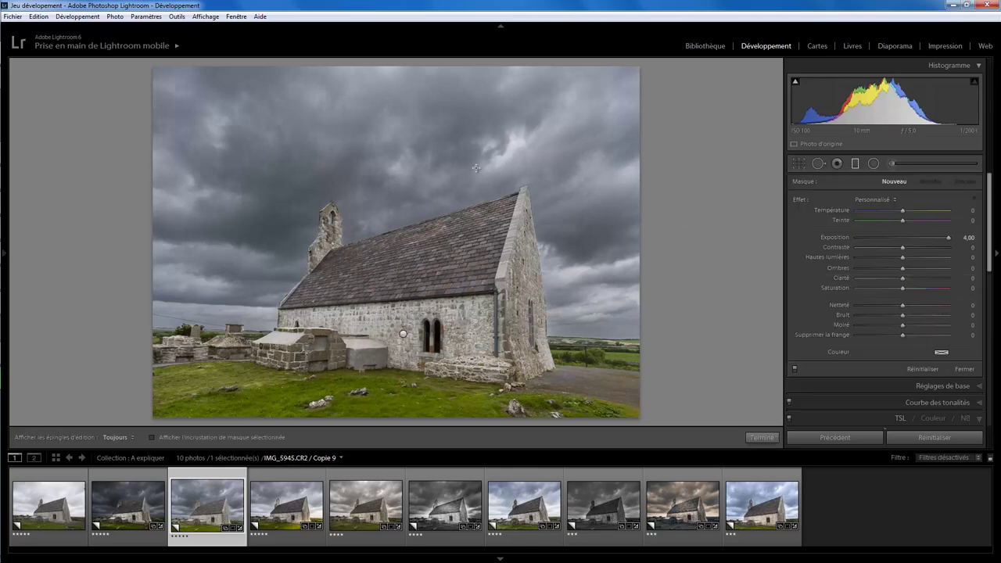
{"action": "left_click", "coordinate": [402, 334]}
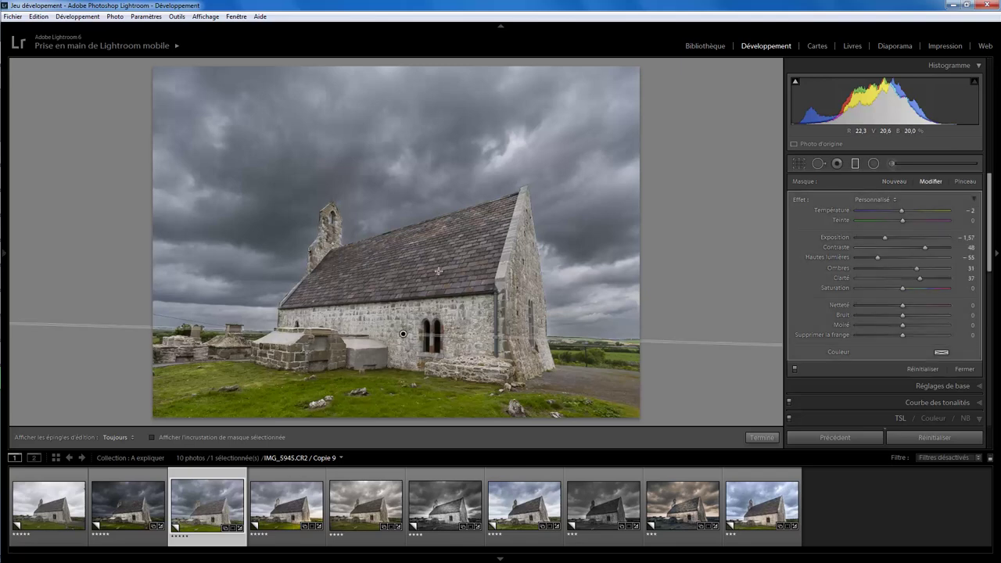
{"action": "key", "text": "o"}
{"action": "left_click", "coordinate": [763, 439]}
{"action": "left_click", "coordinate": [266, 505]}
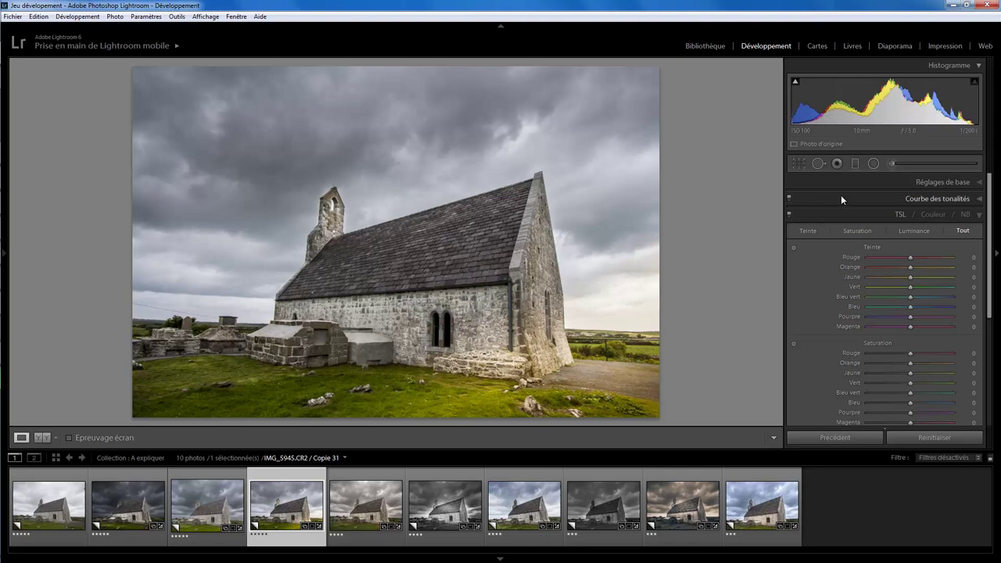
Warm the right-side graduated filter to Température 25, then select the sky filter.
{"action": "left_click", "coordinate": [855, 164]}
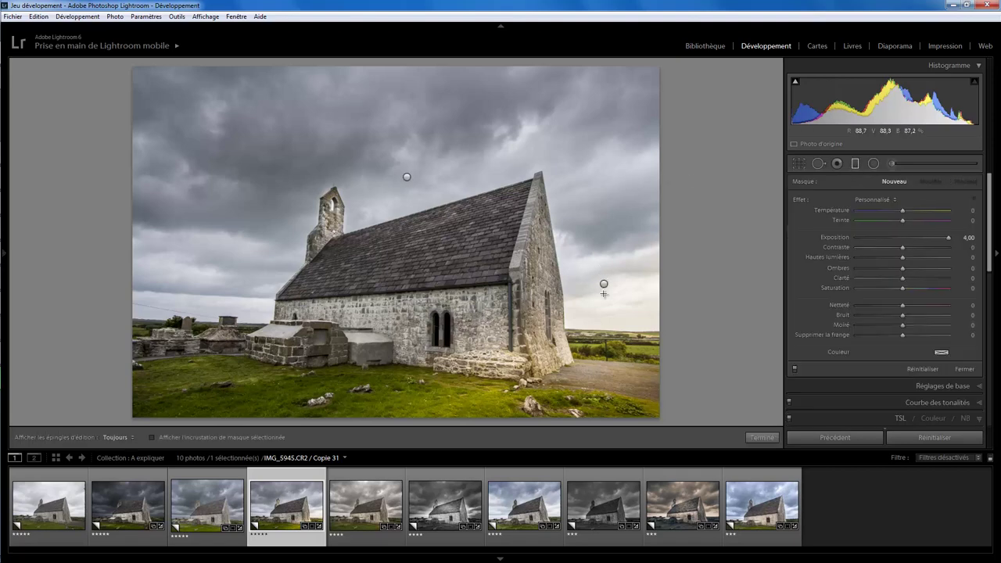
{"action": "left_click", "coordinate": [604, 285]}
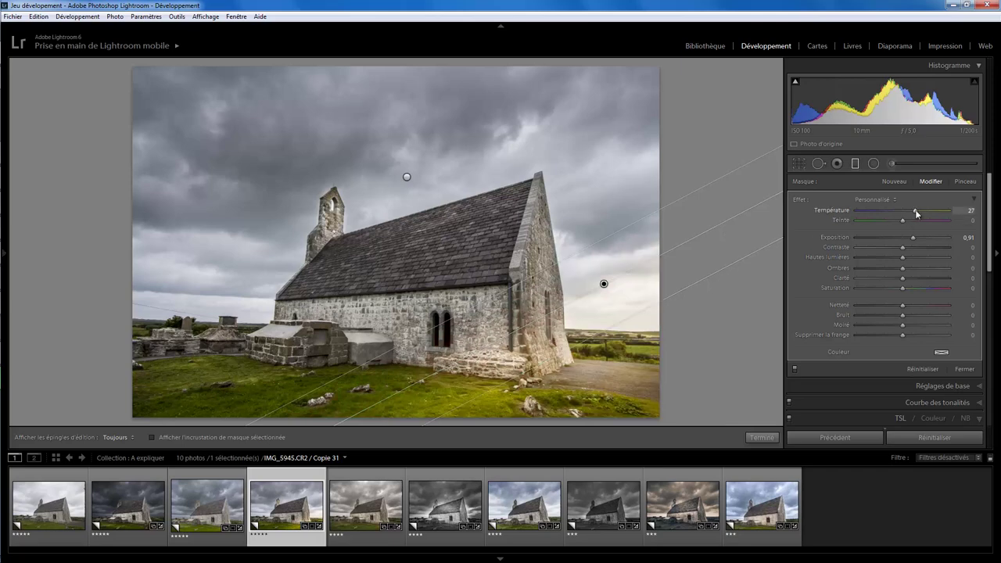
{"action": "mouse_move", "coordinate": [917, 214]}
{"action": "left_mouse_down"}
{"action": "mouse_move", "coordinate": [932, 212]}
{"action": "mouse_move", "coordinate": [867, 212]}
{"action": "mouse_move", "coordinate": [921, 214]}
{"action": "left_mouse_up"}
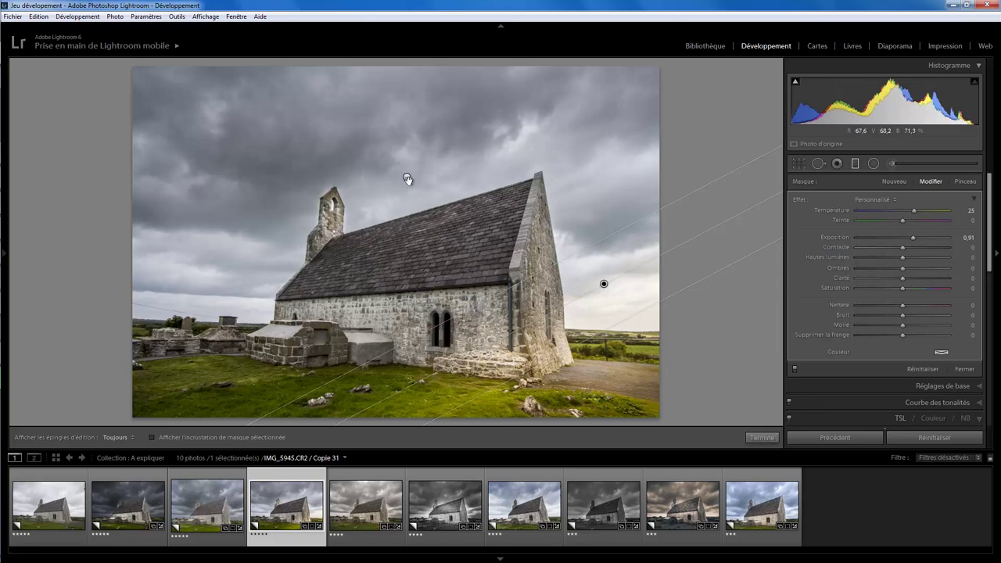
{"action": "left_click", "coordinate": [407, 178]}
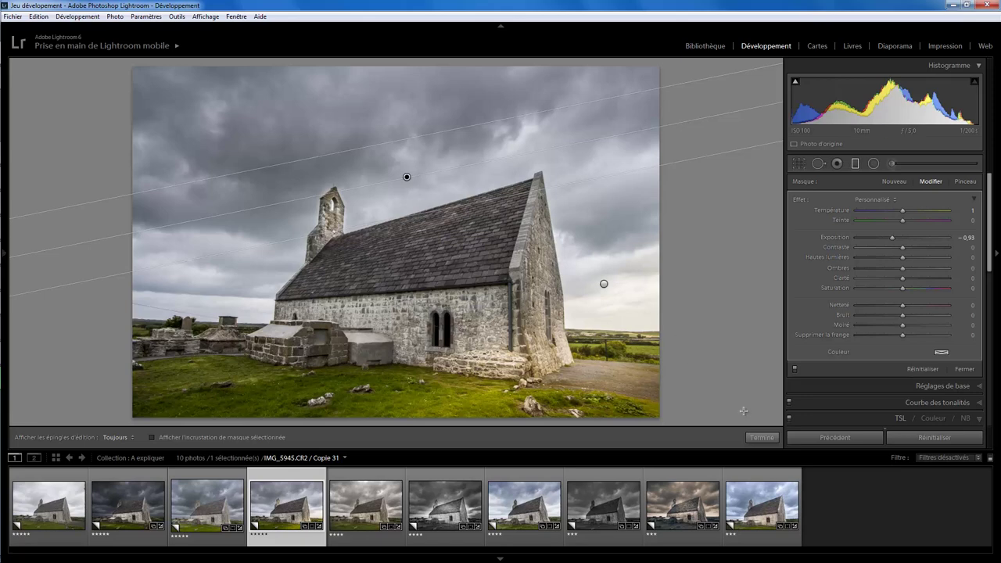
Add a tall radial filter over the gable, select the bell-tower one, then finish.
{"action": "left_click", "coordinate": [874, 164]}
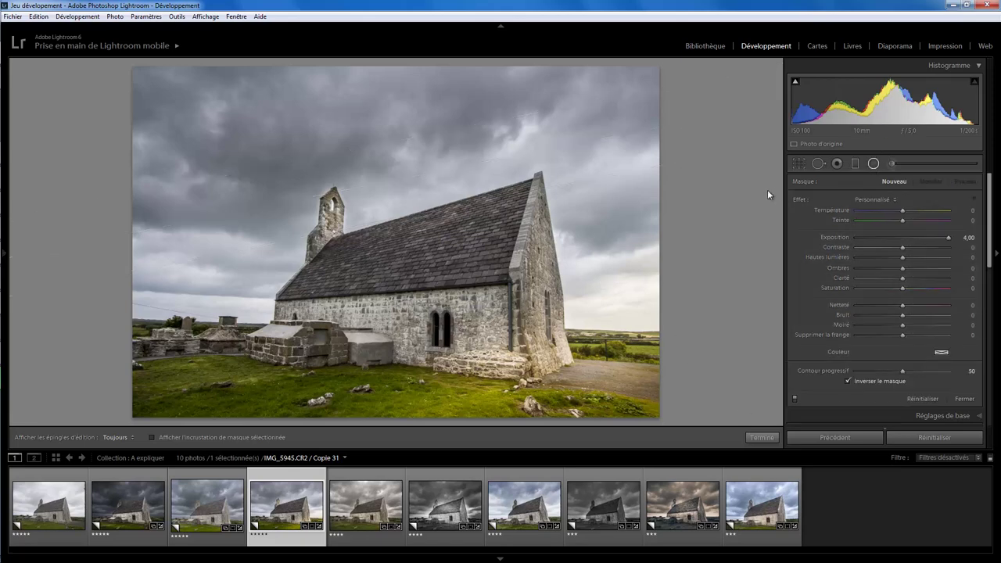
{"action": "left_click_drag", "start_coordinate": [539, 265], "coordinate": [556, 345]}
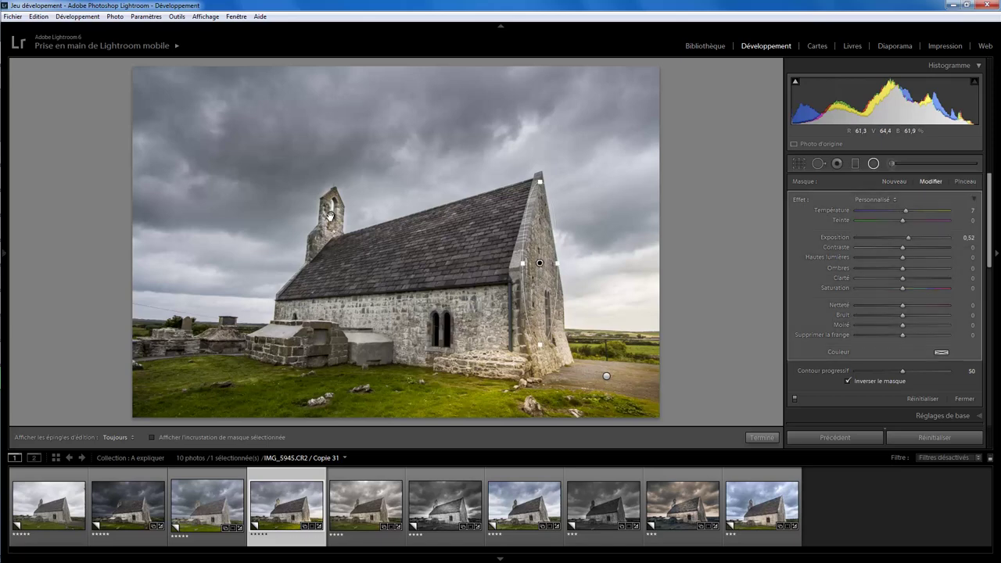
{"action": "left_click", "coordinate": [331, 216]}
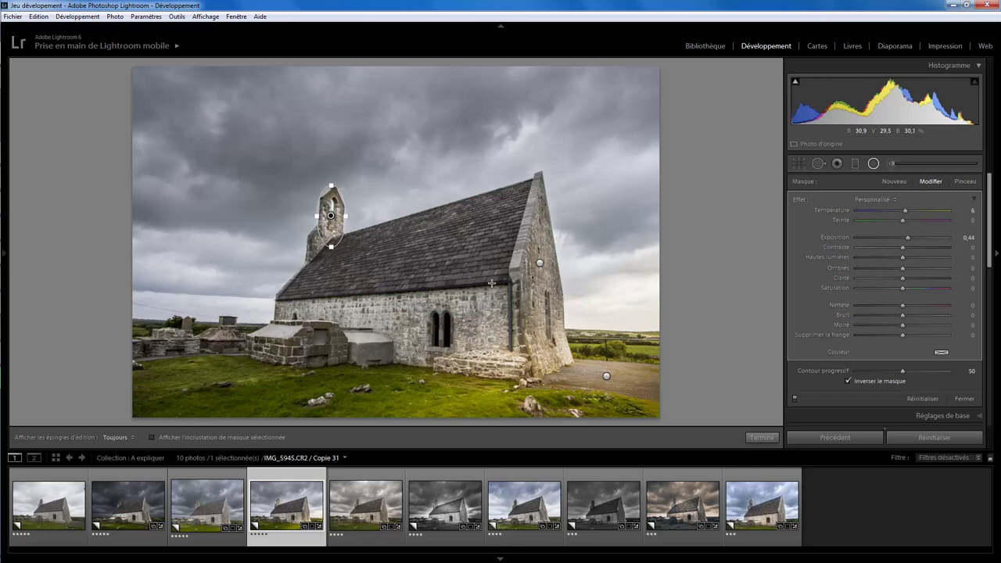
{"action": "left_click", "coordinate": [763, 438]}
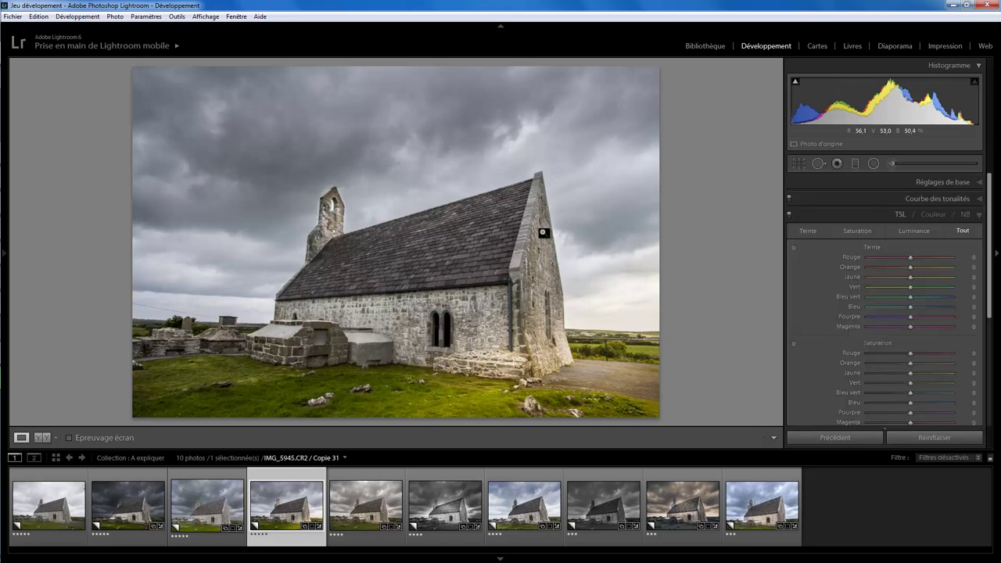
Open IMG_5945.CR2 and show the mask of its sky graduated filter (Exposition -0,47).
{"action": "left_click", "coordinate": [373, 507]}
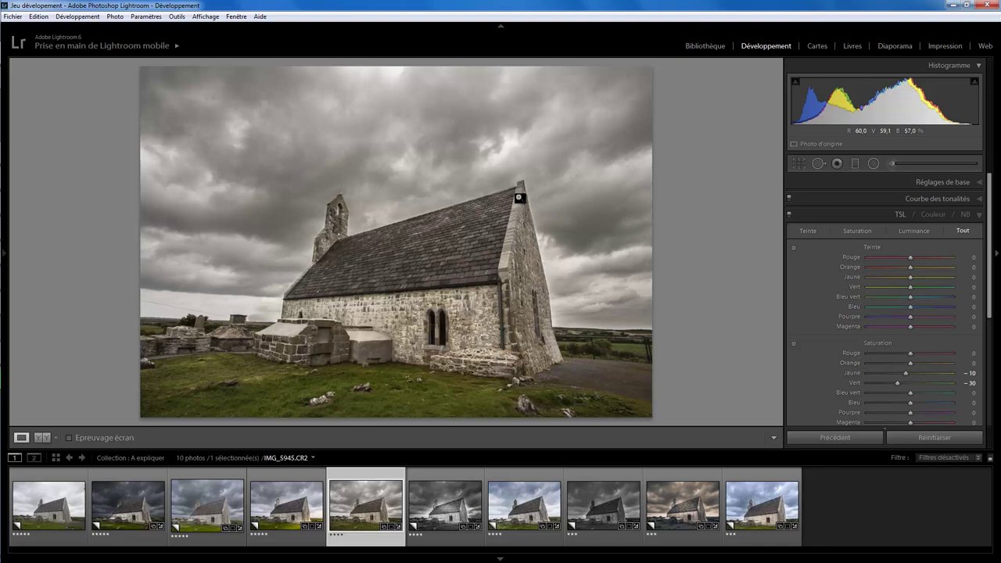
{"action": "left_click", "coordinate": [856, 165]}
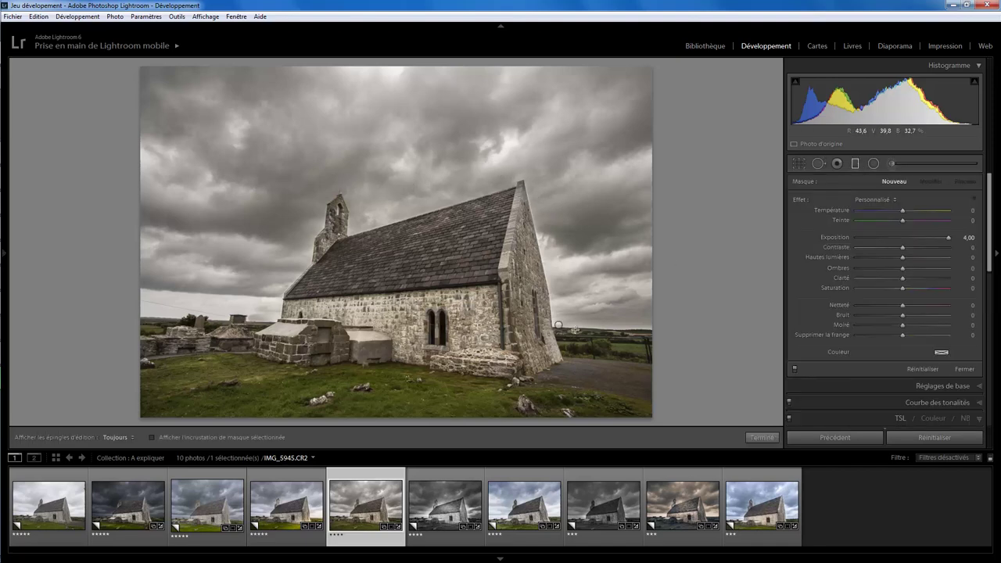
{"action": "left_click_drag", "start_coordinate": [560, 313], "coordinate": [562, 338]}
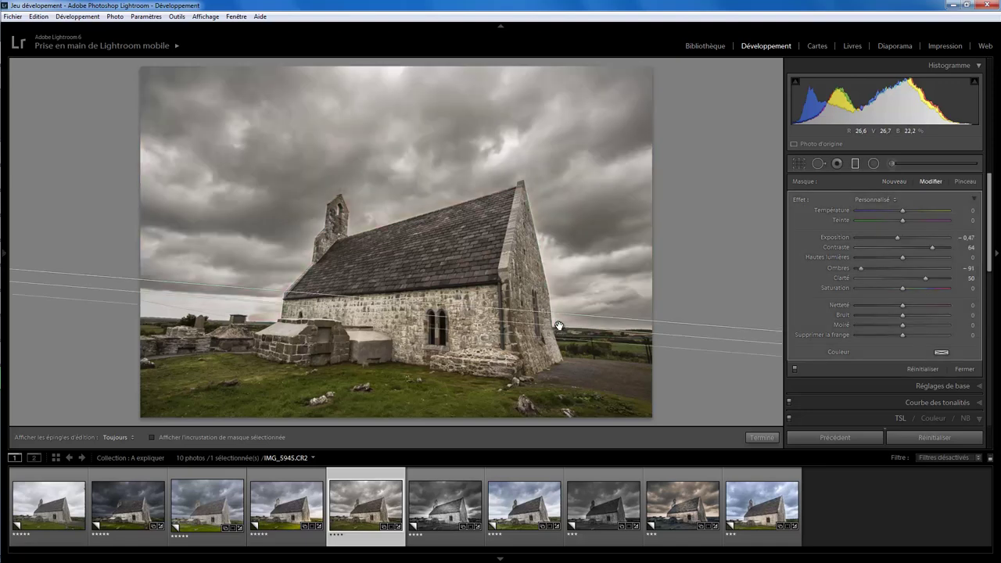
{"action": "key", "text": "o"}
{"action": "left_click", "coordinate": [762, 438]}
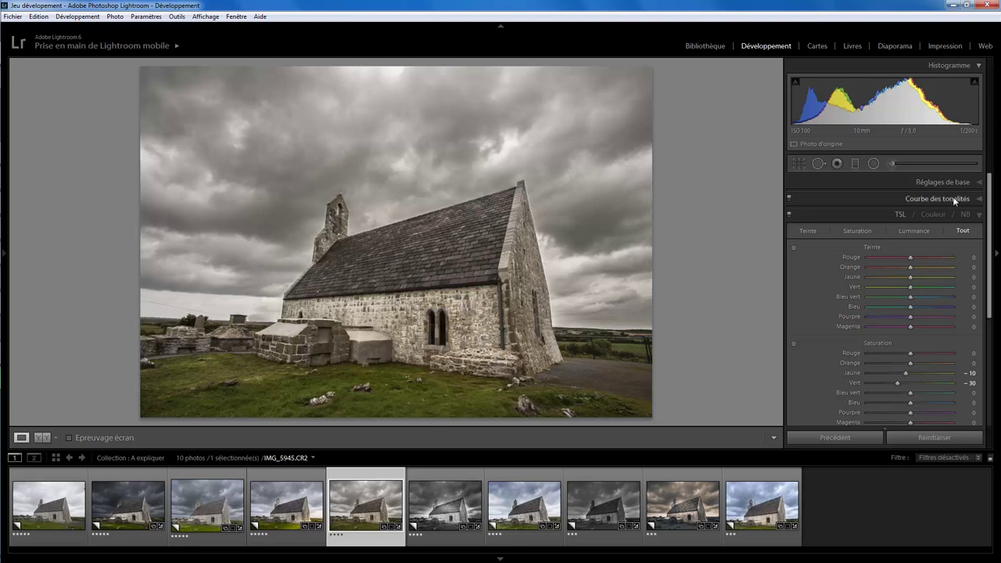
Try a cooler 5700 white balance, then settle Température at a warm 6650.
{"action": "left_click", "coordinate": [979, 183]}
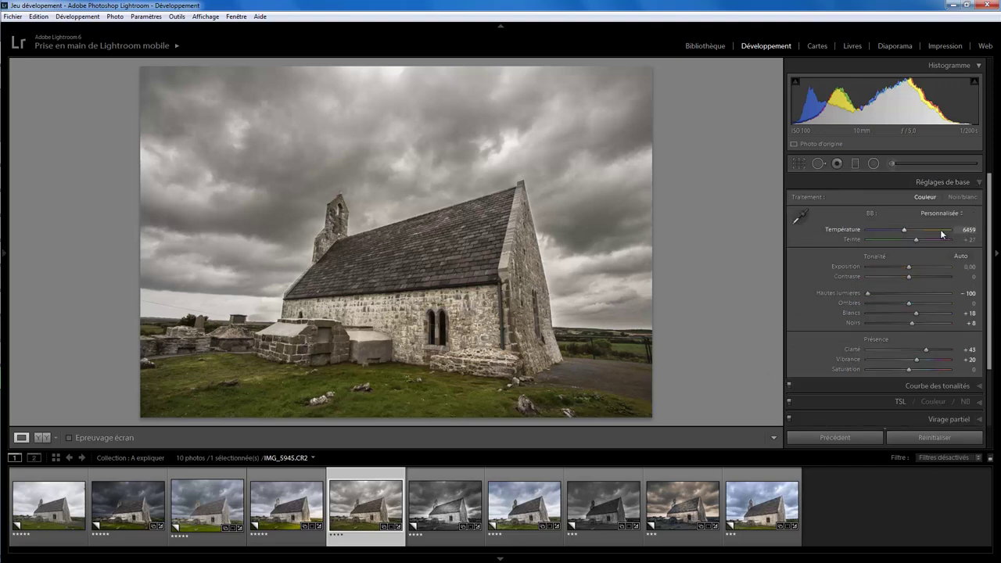
{"action": "left_click_drag", "start_coordinate": [968, 233], "coordinate": [966, 233]}
{"action": "left_click_drag", "start_coordinate": [905, 232], "coordinate": [904, 232]}
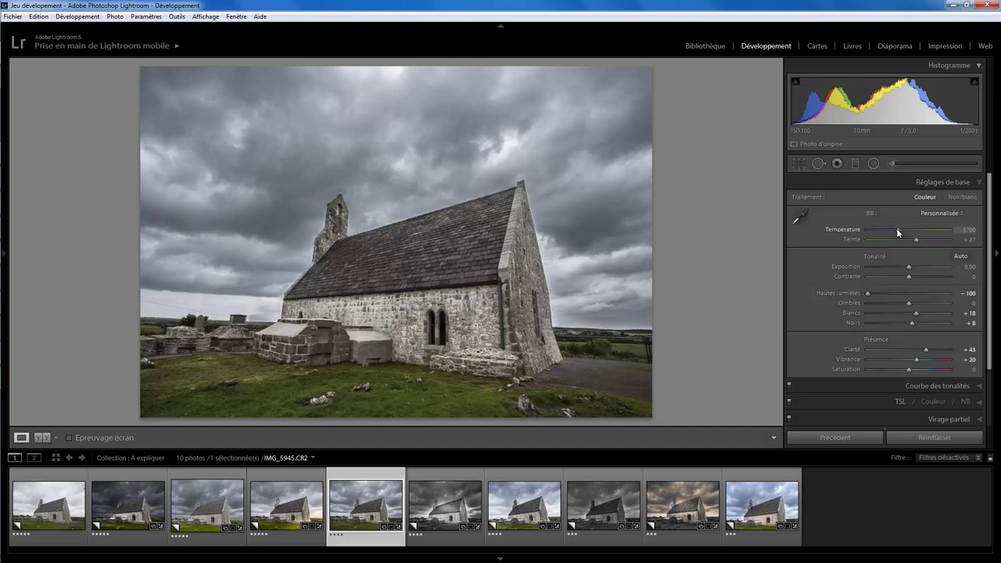
{"action": "left_click_drag", "start_coordinate": [896, 228], "coordinate": [904, 229]}
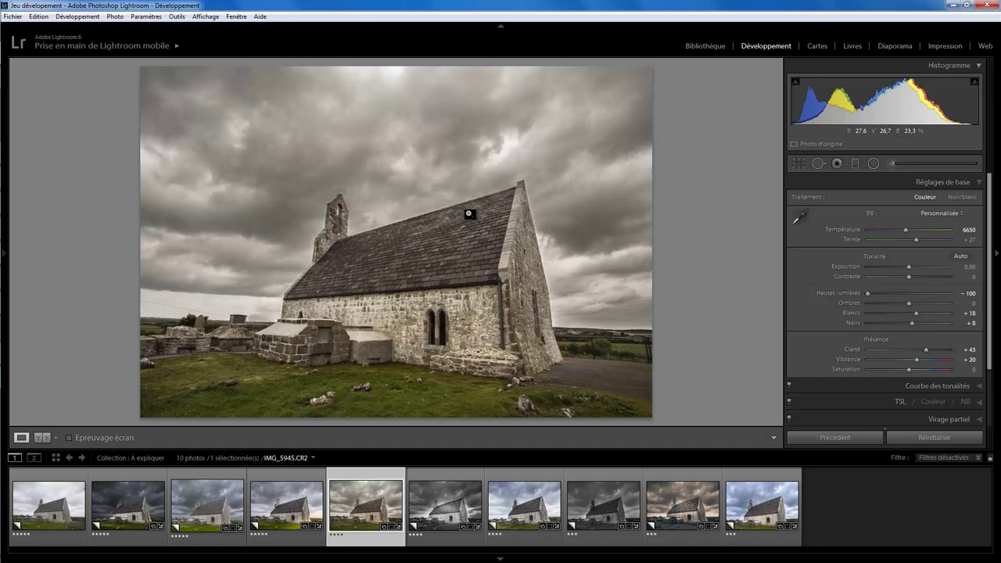
{"action": "left_click", "coordinate": [874, 163]}
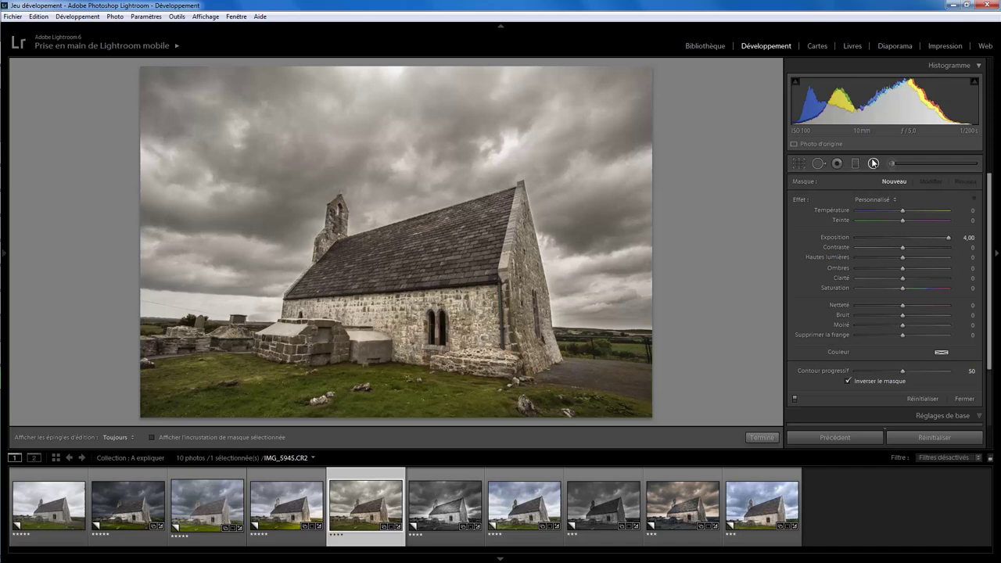
Add a small radial filter with Ombres 35 over the arched windows, then open Copie 49.
{"action": "left_click", "coordinate": [423, 297]}
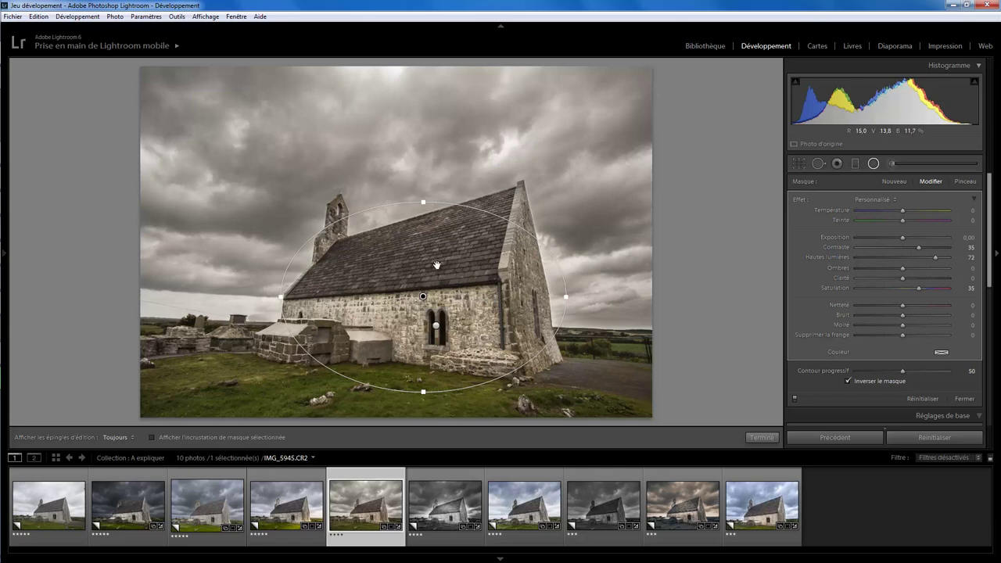
{"action": "left_click", "coordinate": [435, 327]}
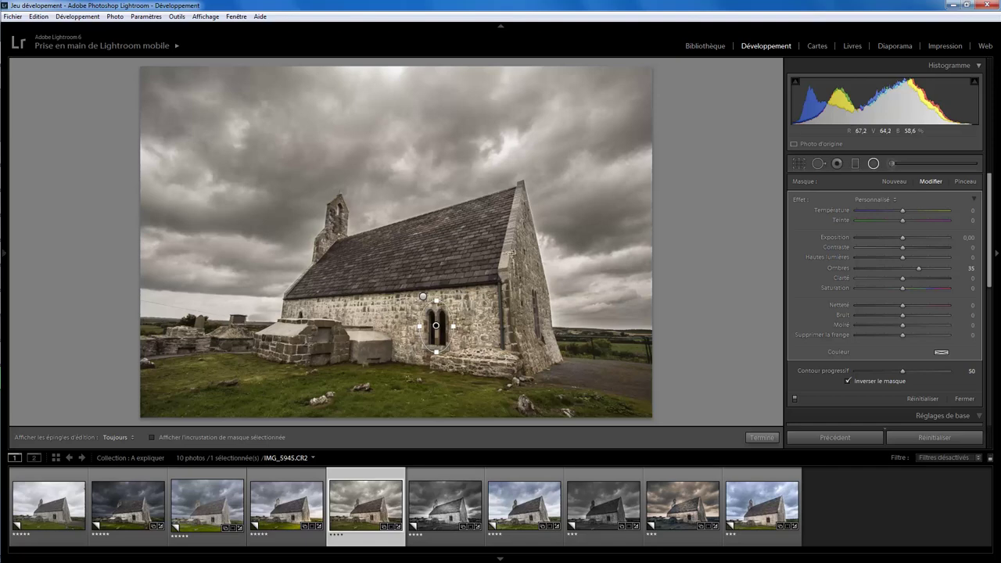
{"action": "left_click", "coordinate": [462, 518]}
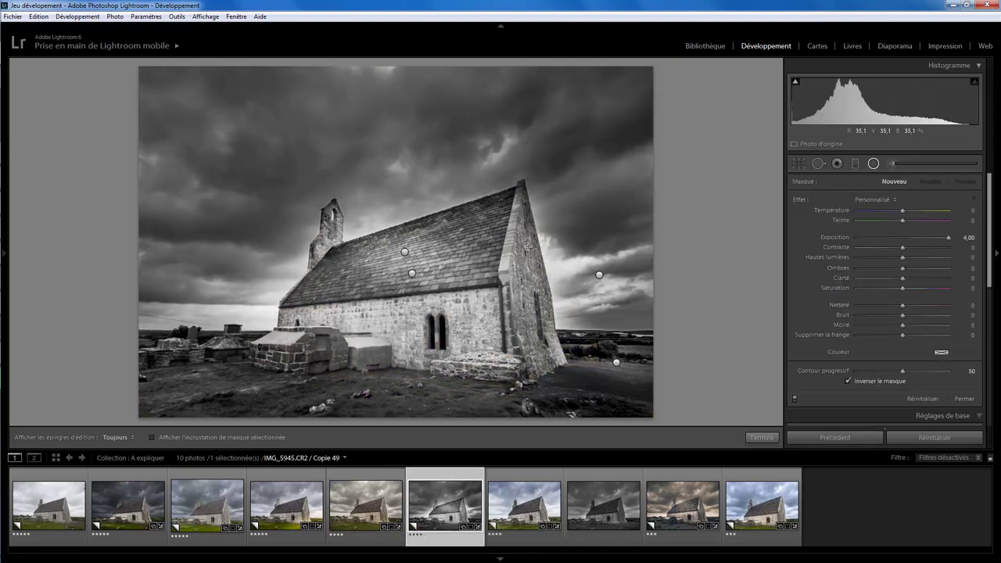
Reveal Copie 49's black-and-white mix in the TSL / Couleur / NB panel.
{"action": "left_click", "coordinate": [964, 398]}
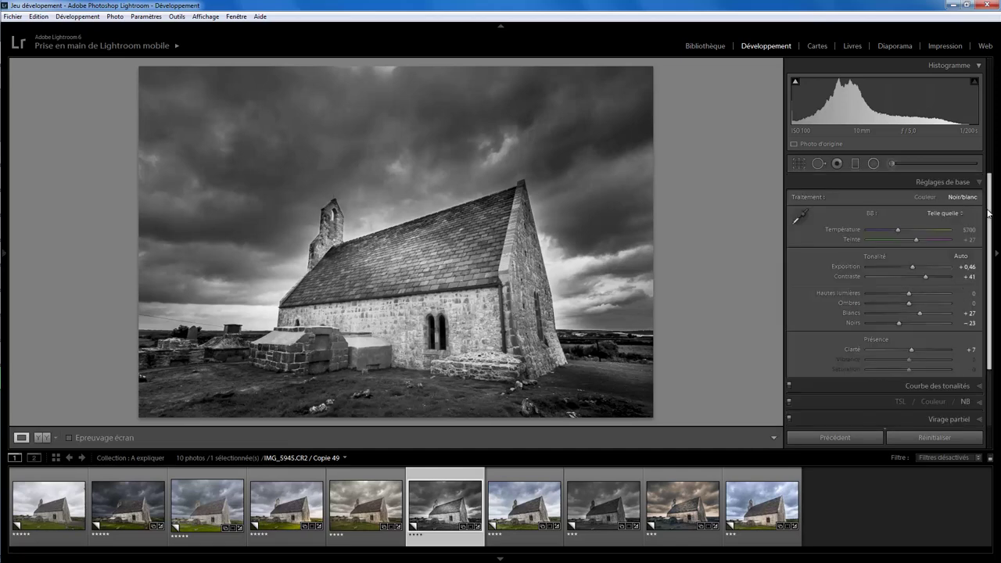
{"action": "scroll", "coordinate": [987, 334], "scroll_direction": "down", "scroll_amount": 2}
{"action": "left_click", "coordinate": [919, 331]}
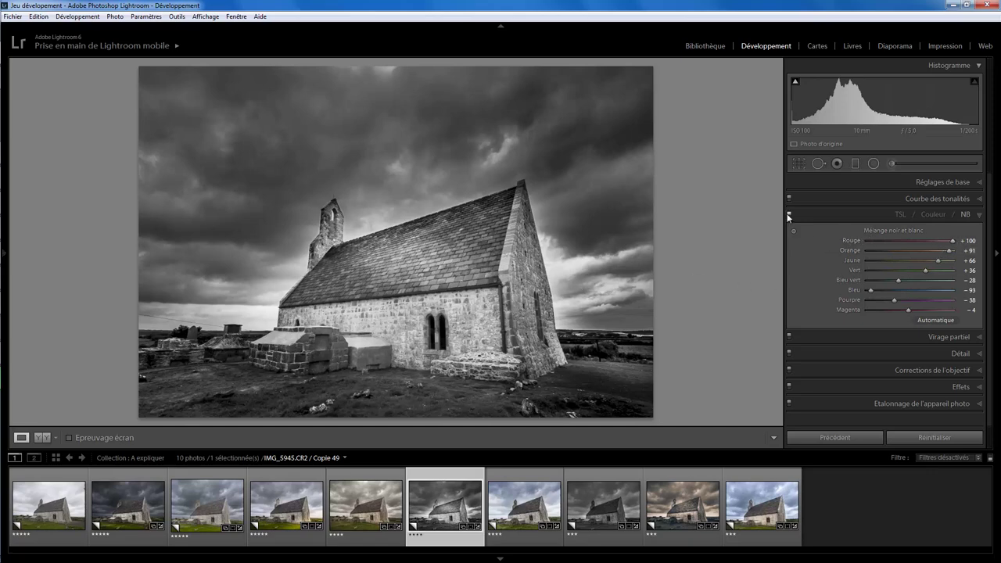
{"action": "left_click", "coordinate": [856, 163]}
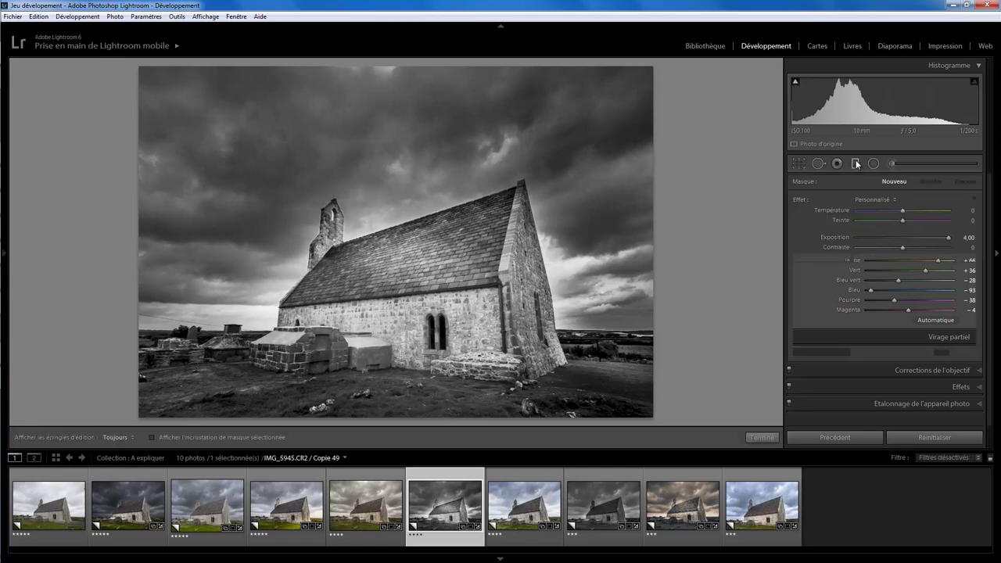
Tilt the Clarté 100, Hautes lumières -94 graduated filter along the right gable and nudge it right.
{"action": "left_click", "coordinate": [399, 231]}
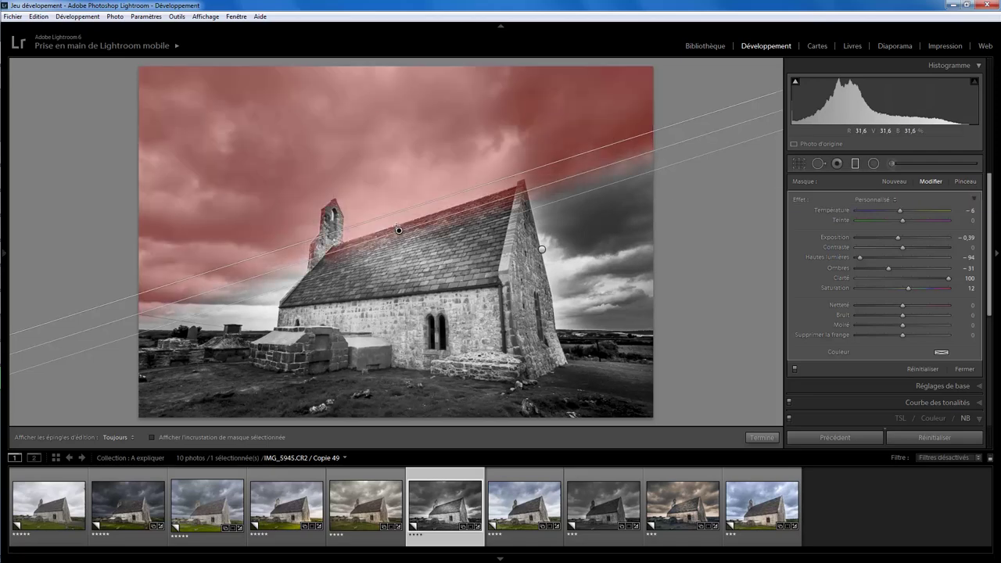
{"action": "left_click", "coordinate": [540, 250]}
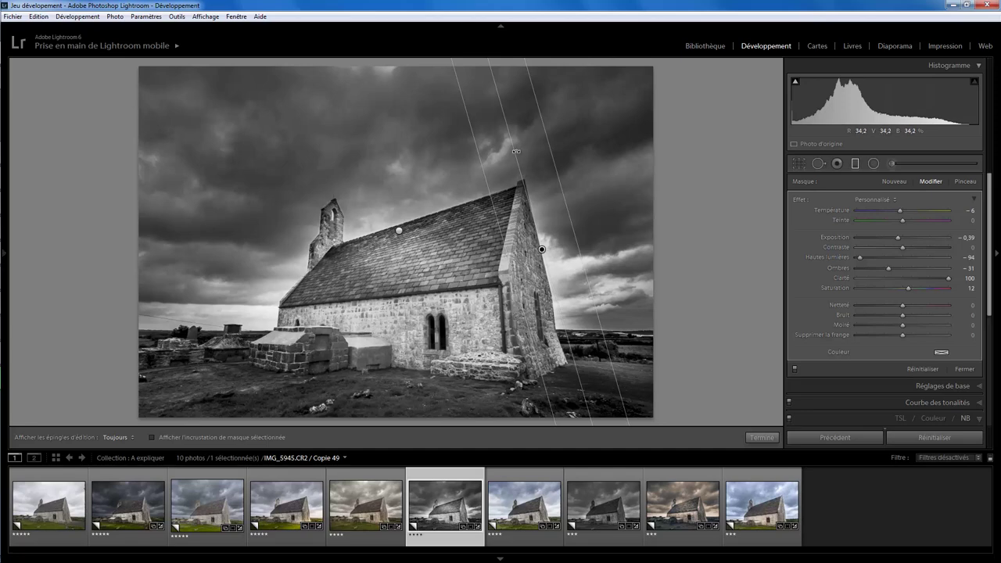
{"action": "left_click_drag", "start_coordinate": [517, 151], "coordinate": [521, 153]}
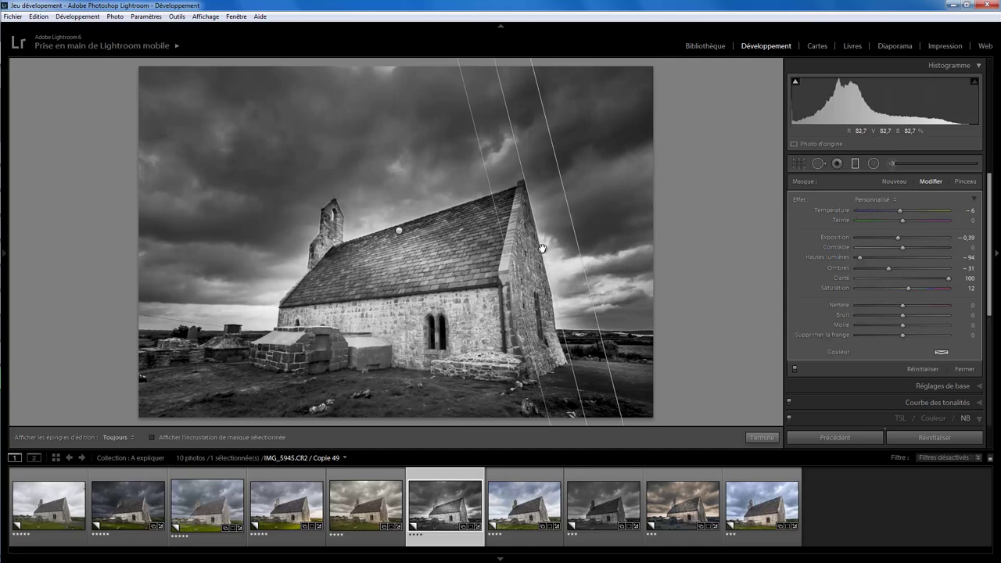
{"action": "left_click_drag", "start_coordinate": [541, 250], "coordinate": [548, 249]}
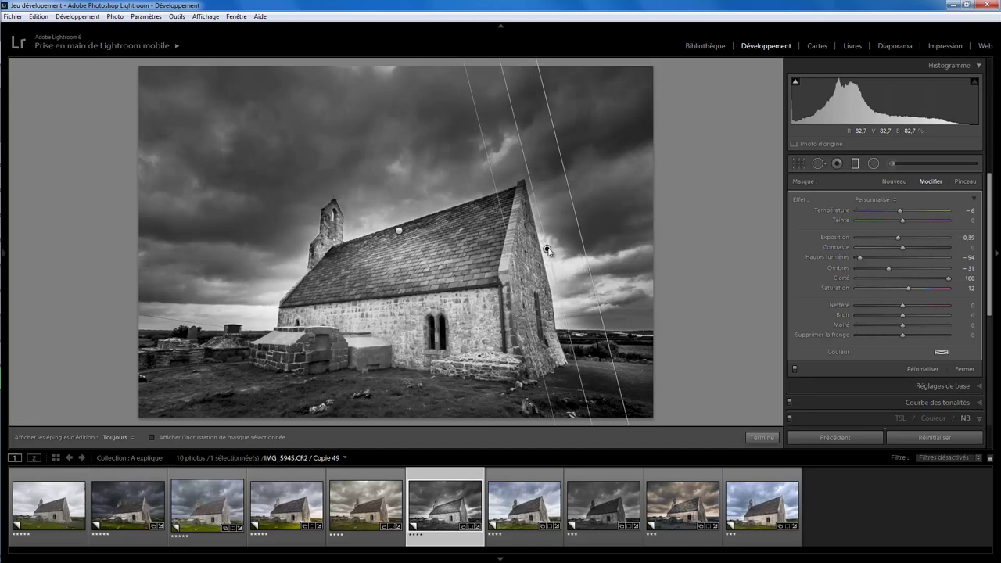
{"action": "left_click", "coordinate": [762, 438]}
{"action": "left_click", "coordinate": [873, 164]}
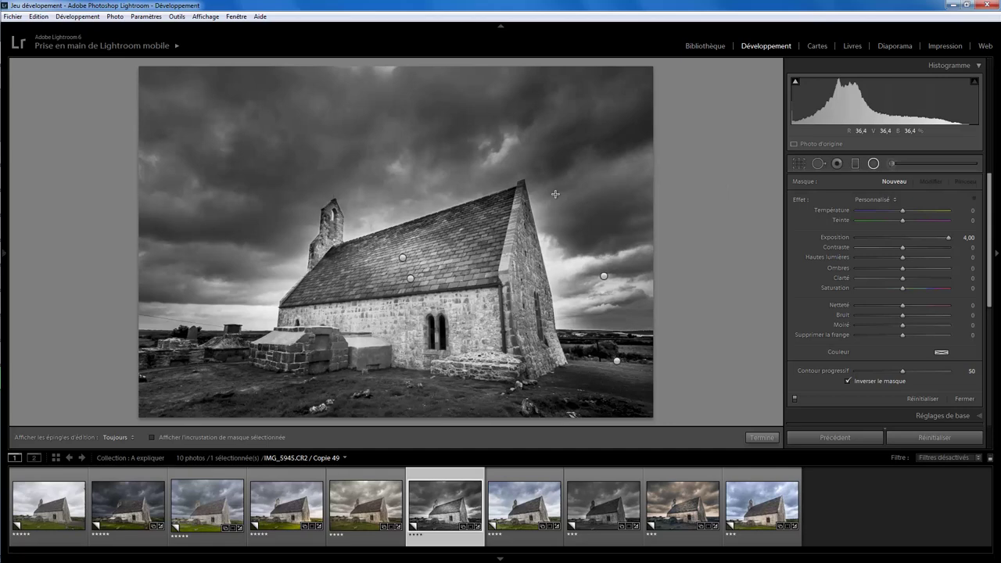
Compare inverted and normal masks on Copie 49's radial filters, keeping the large one at Exposition -1,68, Clarté 42.
{"action": "left_click", "coordinate": [402, 257]}
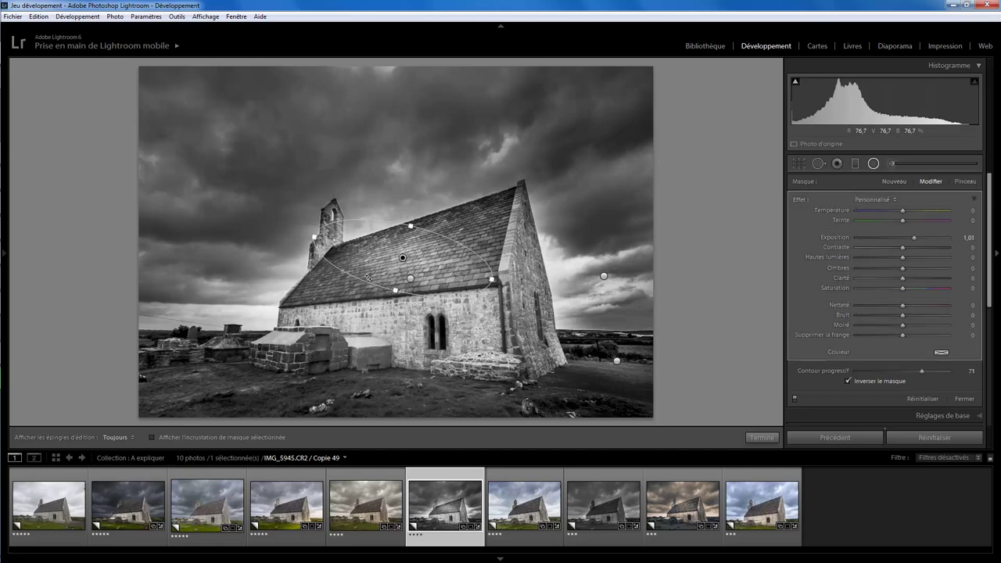
{"action": "left_click", "coordinate": [410, 280]}
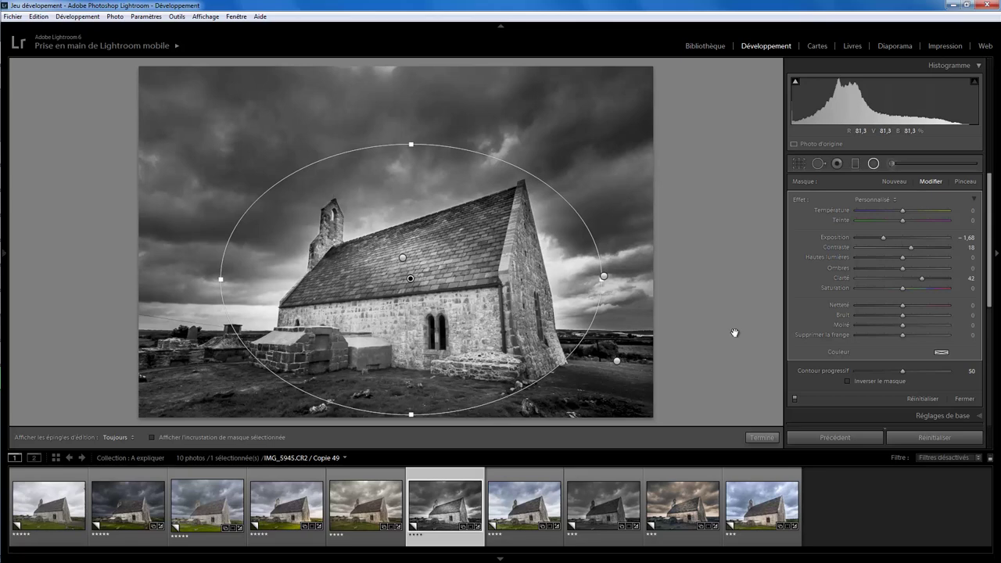
{"action": "left_click", "coordinate": [848, 380]}
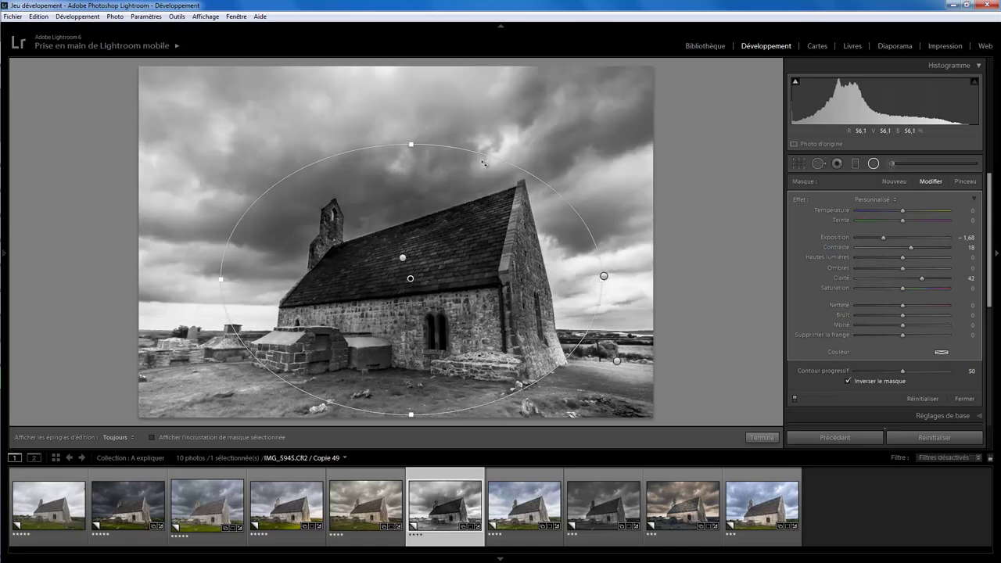
{"action": "left_click", "coordinate": [847, 381]}
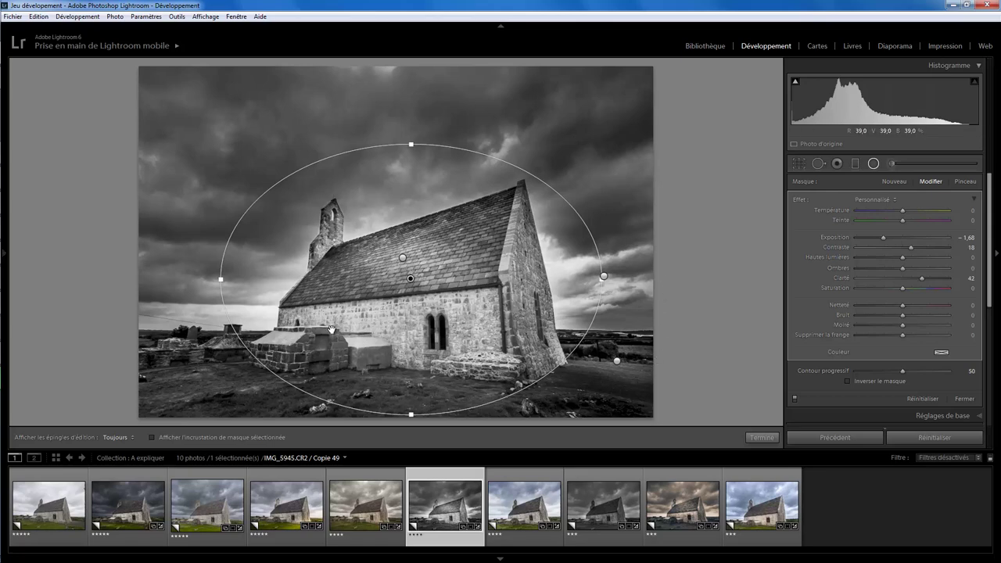
{"action": "left_click", "coordinate": [617, 361]}
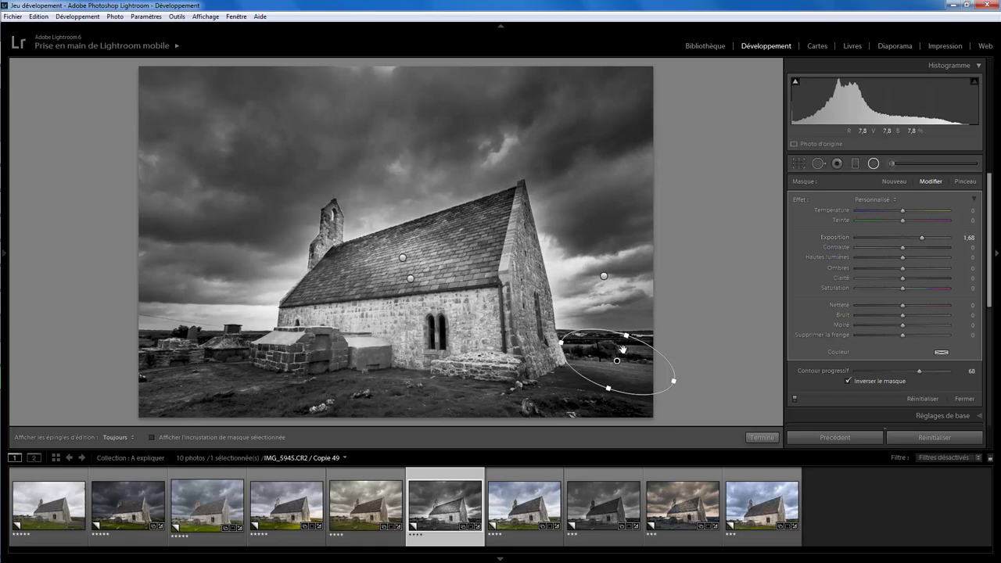
{"action": "left_click", "coordinate": [411, 279]}
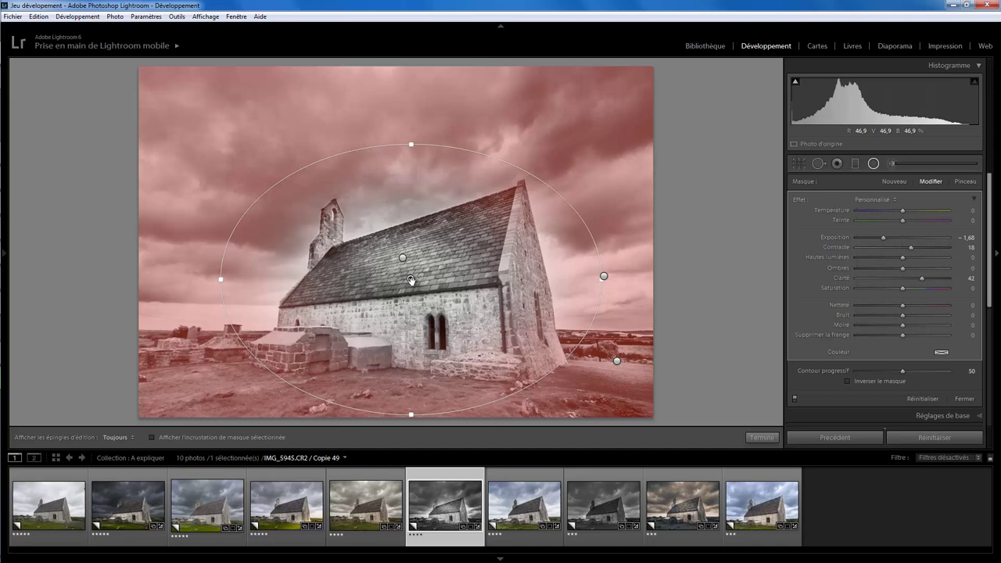
{"action": "left_click", "coordinate": [758, 438]}
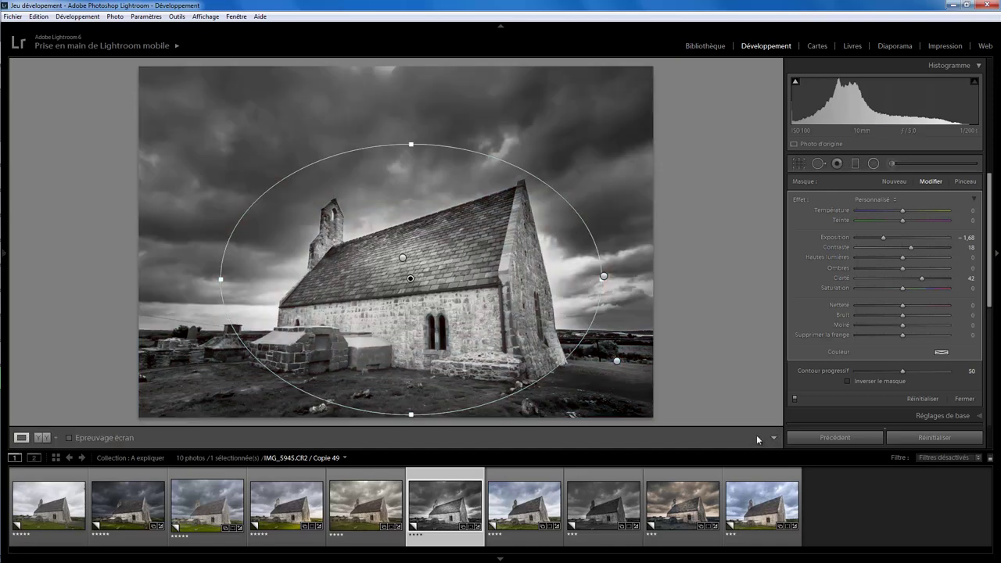
Open colour Copie 3 and compare its sky with Bleu reset versus Bleu vert +93, Bleu +99.
{"action": "left_click", "coordinate": [529, 513]}
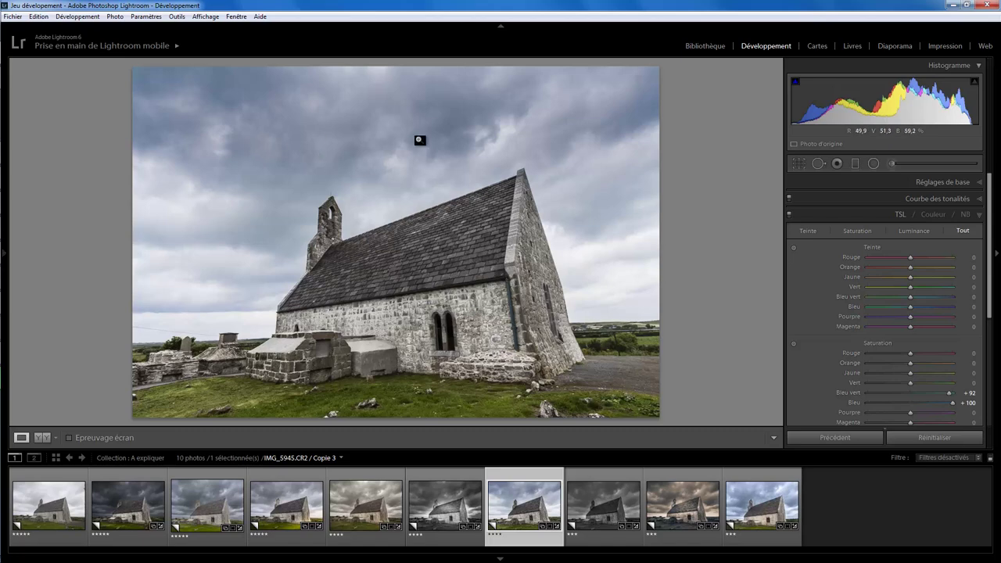
{"action": "mouse_move", "coordinate": [992, 291]}
{"action": "left_mouse_down"}
{"action": "mouse_move", "coordinate": [993, 324]}
{"action": "mouse_move", "coordinate": [994, 309]}
{"action": "left_mouse_up"}
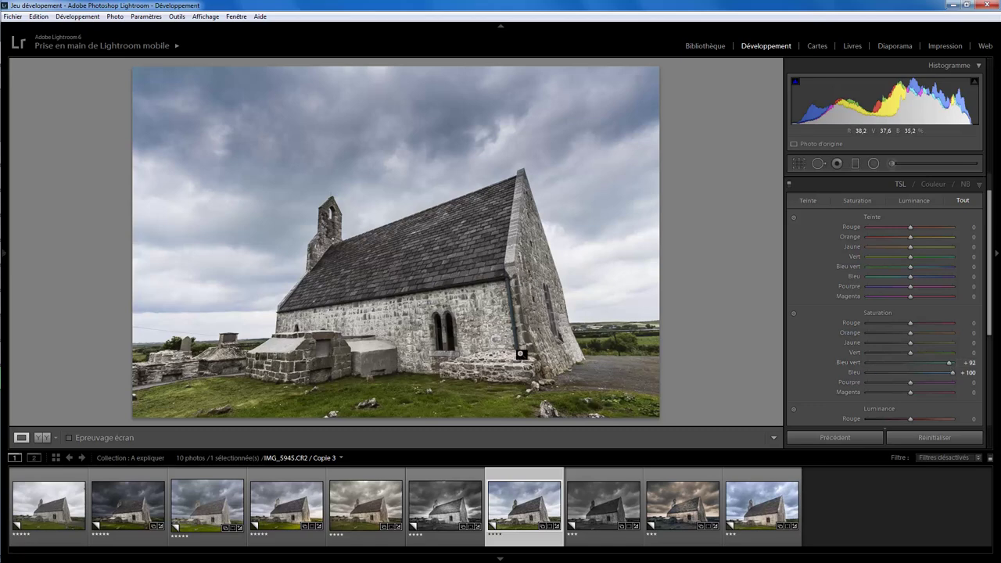
{"action": "double_click", "coordinate": [953, 373]}
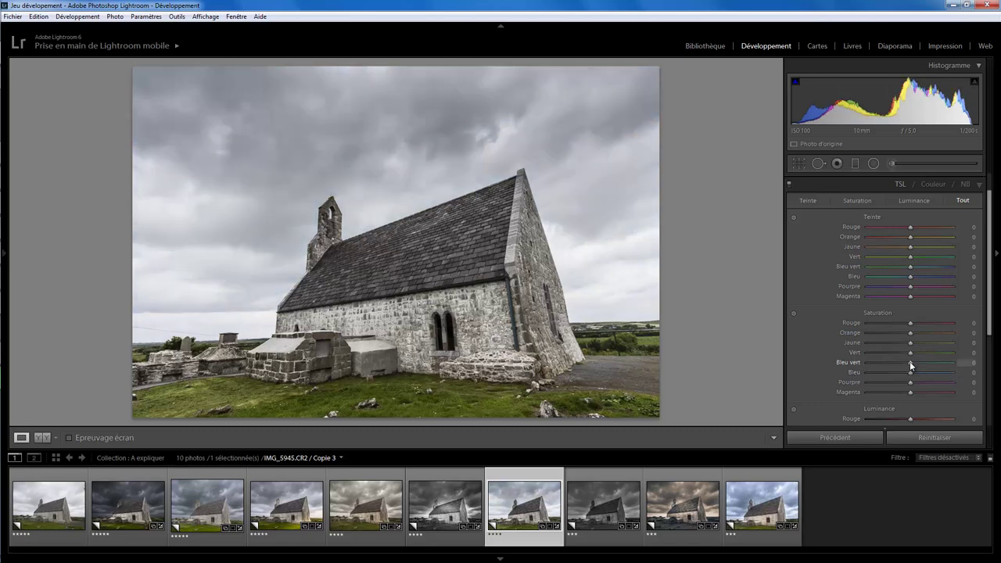
{"action": "mouse_move", "coordinate": [911, 364]}
{"action": "left_mouse_down"}
{"action": "mouse_move", "coordinate": [943, 364]}
{"action": "mouse_move", "coordinate": [955, 377]}
{"action": "left_mouse_up"}
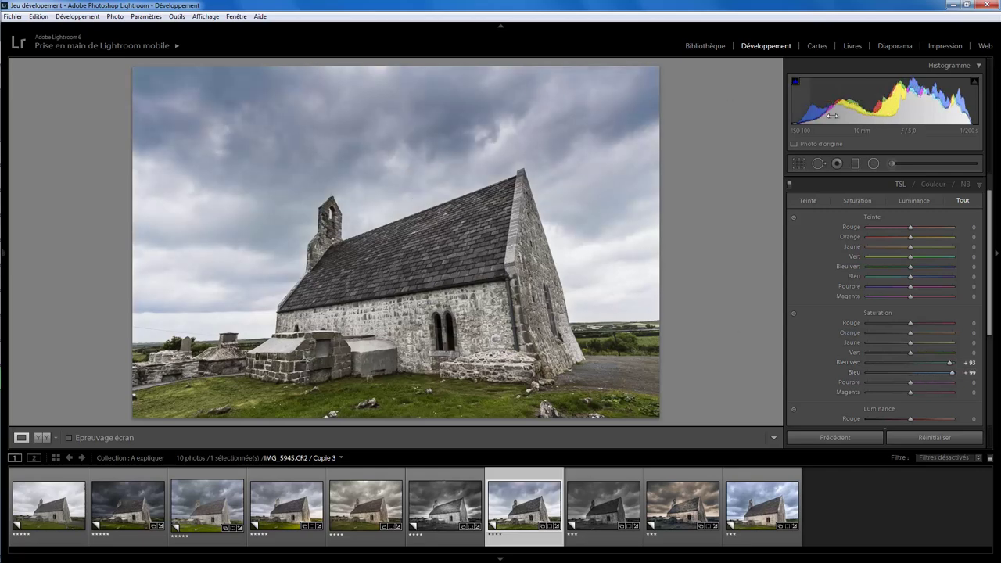
Inspect Copie 3's sky-darkening graduated filter, then open the dark black-and-white Copie 11.
{"action": "left_click", "coordinate": [855, 164]}
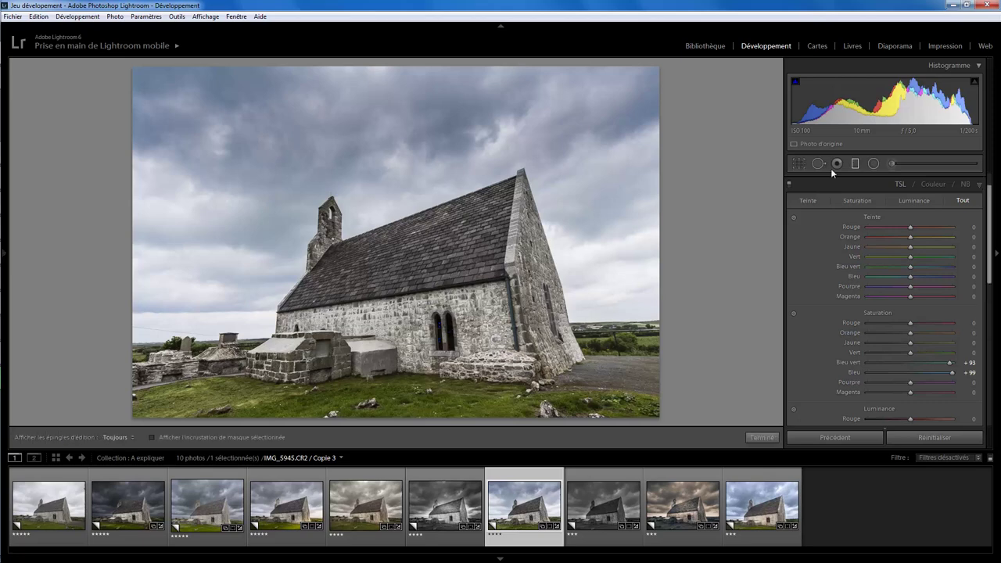
{"action": "left_click", "coordinate": [309, 177]}
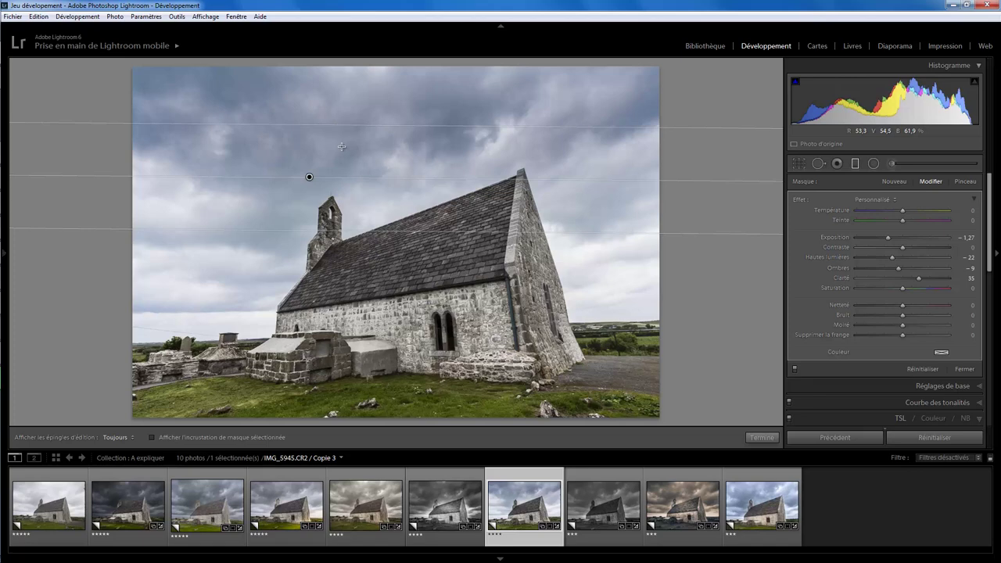
{"action": "left_click", "coordinate": [873, 164]}
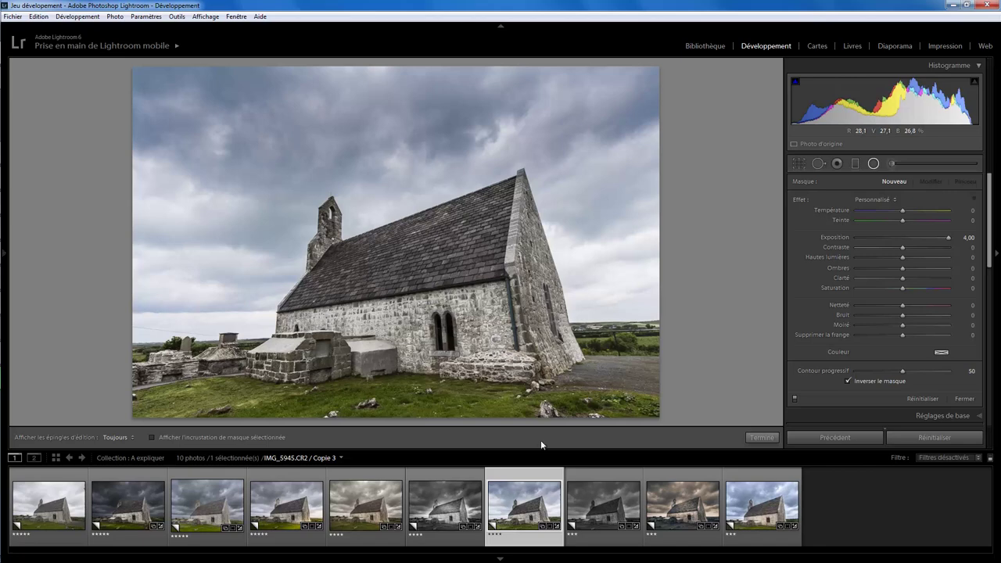
{"action": "left_click", "coordinate": [603, 504]}
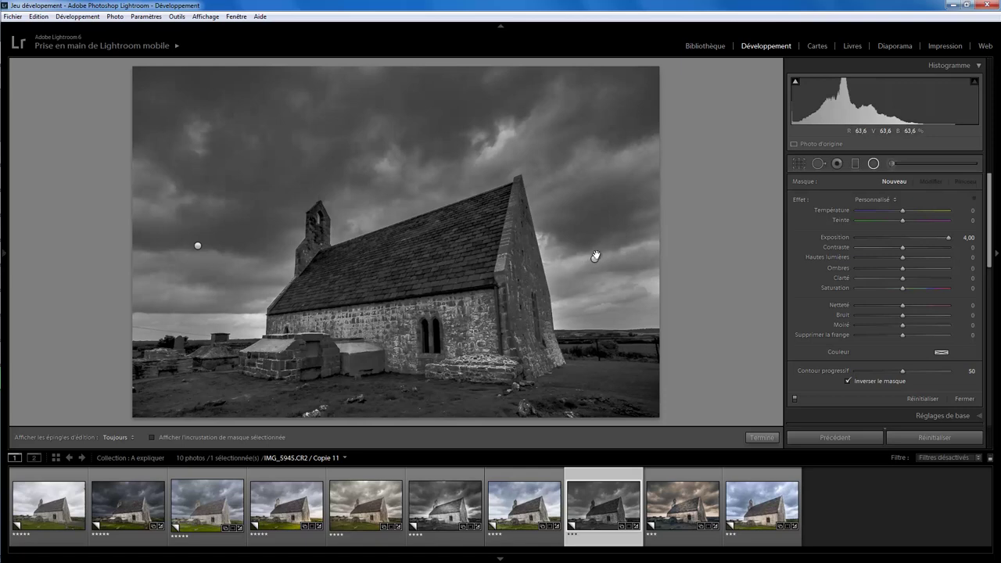
{"action": "left_click_drag", "start_coordinate": [595, 258], "coordinate": [601, 255]}
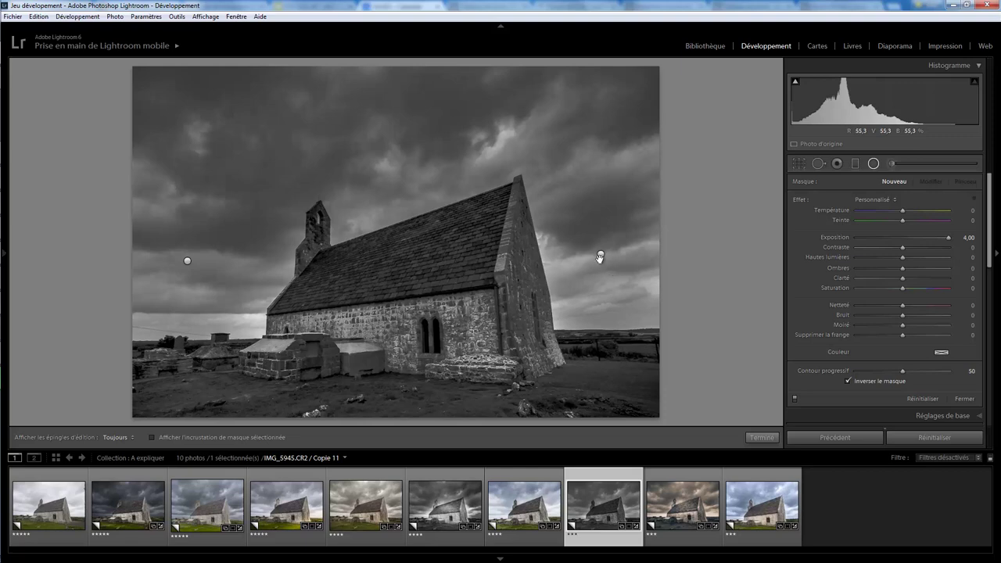
{"action": "left_click", "coordinate": [601, 256]}
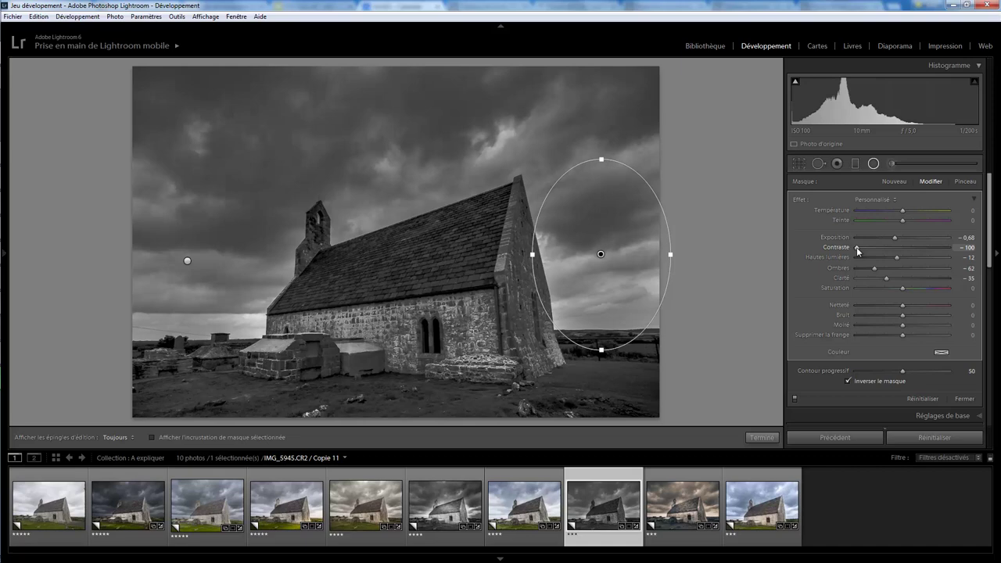
{"action": "left_click", "coordinate": [187, 260]}
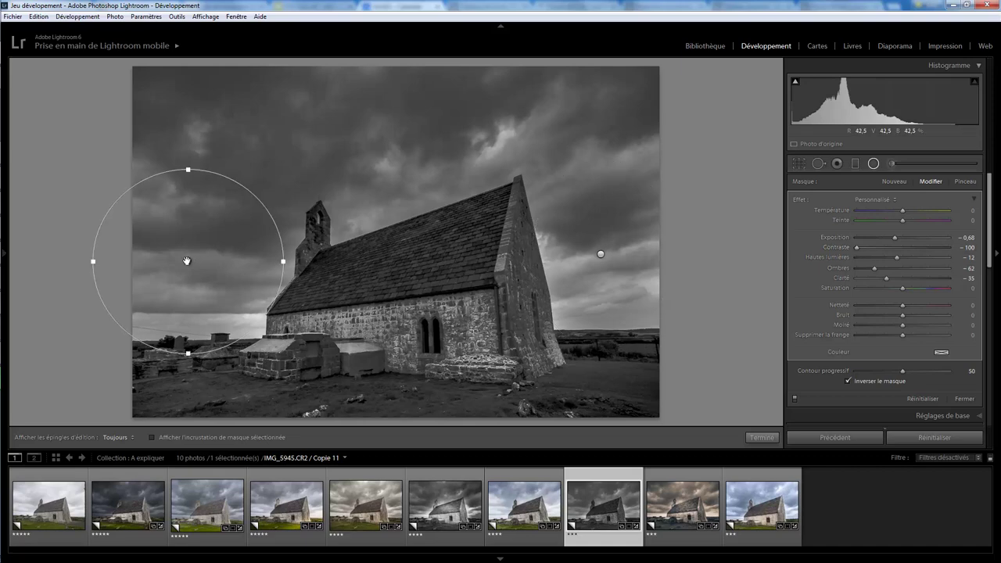
{"action": "left_click", "coordinate": [794, 397]}
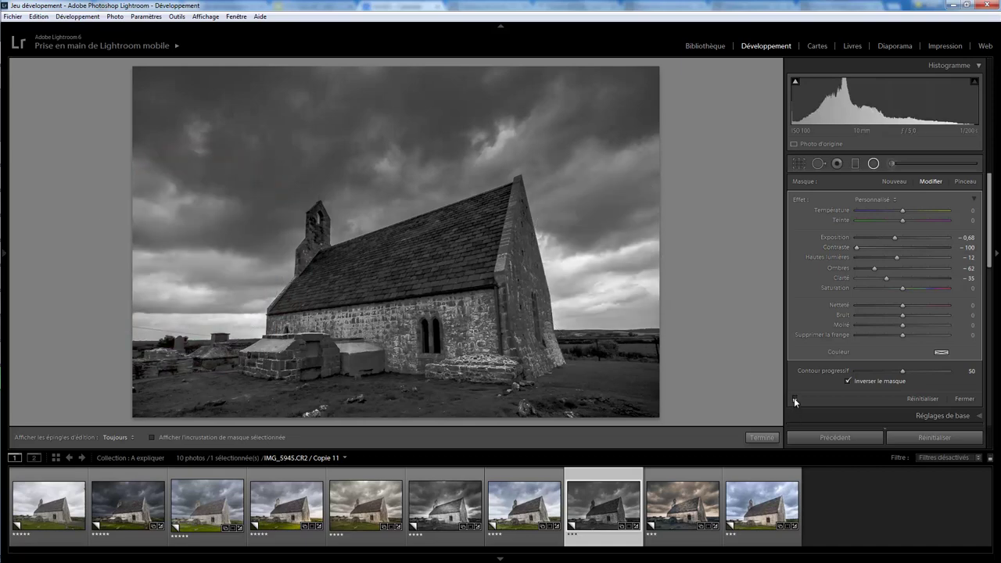
{"action": "left_click", "coordinate": [794, 398]}
{"action": "left_click", "coordinate": [794, 398]}
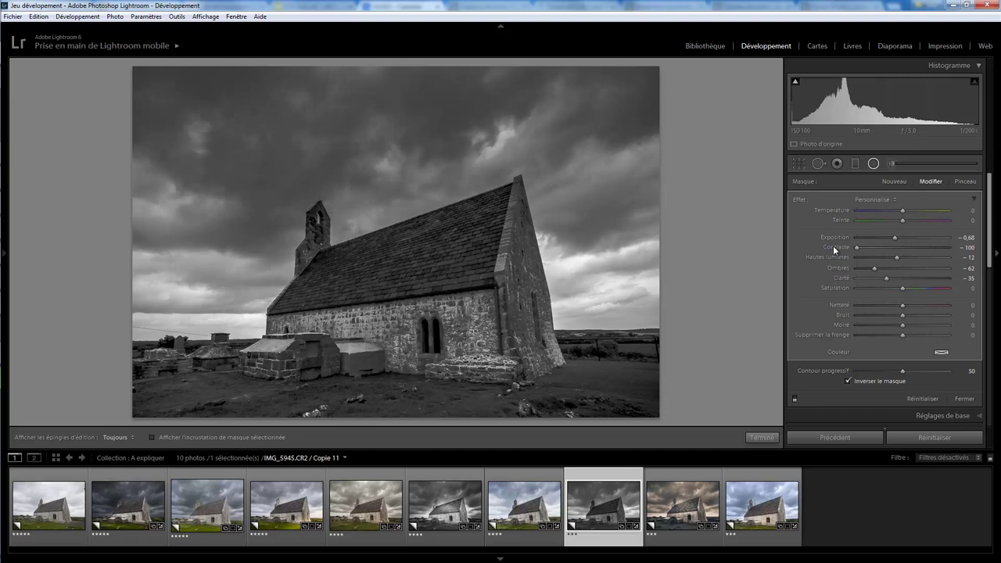
{"action": "left_click_drag", "start_coordinate": [992, 231], "coordinate": [996, 290]}
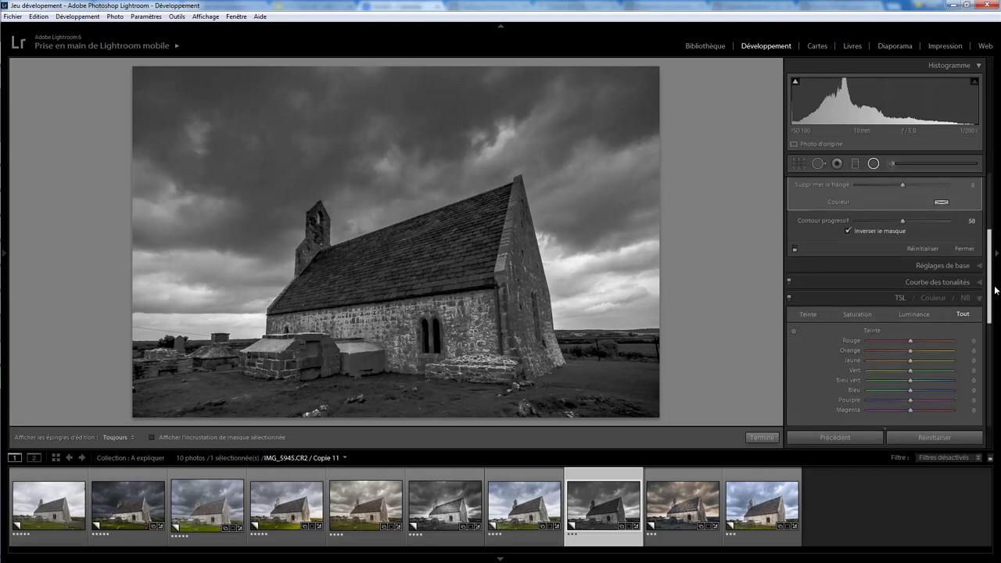
{"action": "scroll", "coordinate": [902, 234], "scroll_direction": "up", "scroll_amount": 5}
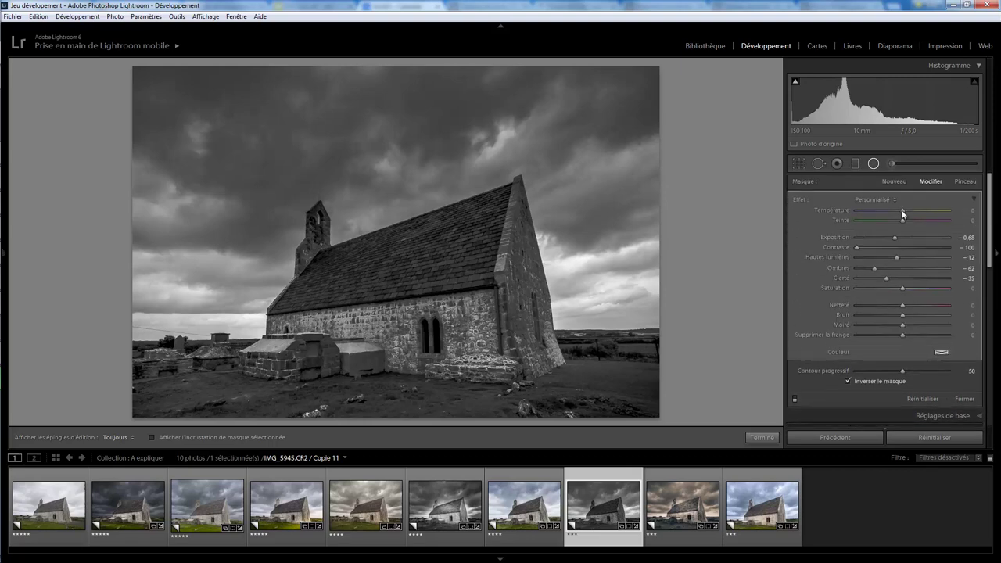
Toggle Copie 11's tone curve off and on to compare, then open sepia Copie 34.
{"action": "left_click", "coordinate": [762, 437]}
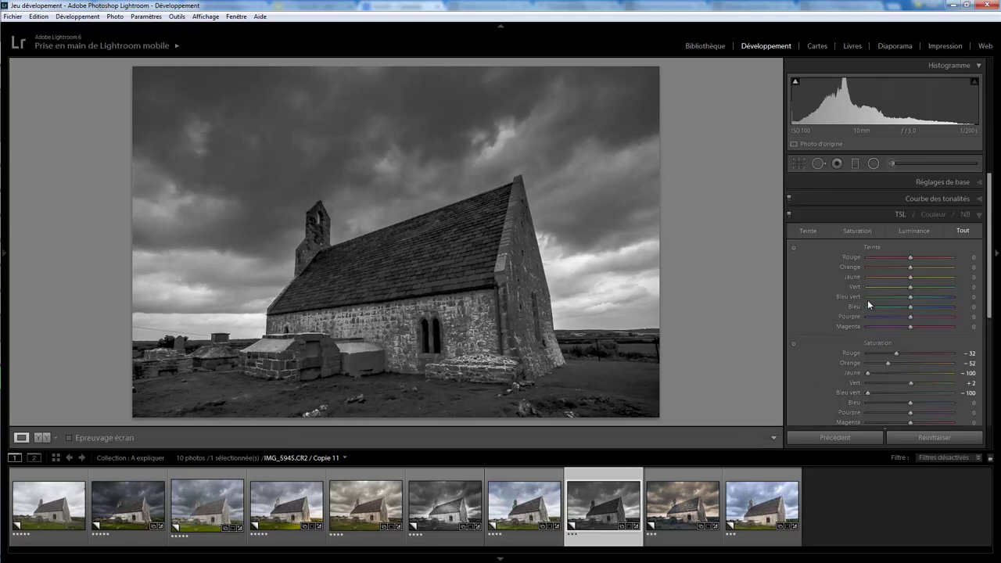
{"action": "left_click", "coordinate": [978, 200]}
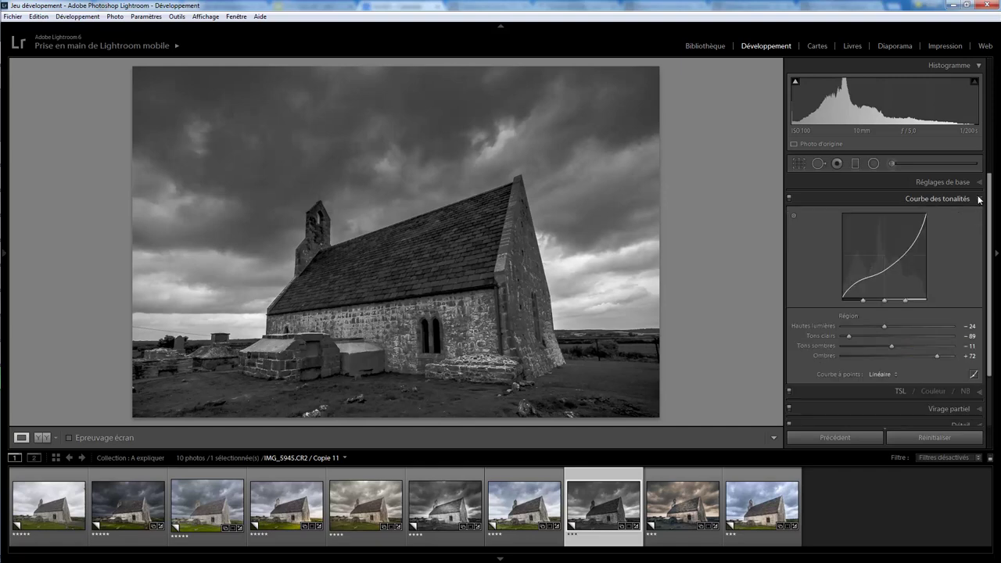
{"action": "left_click", "coordinate": [789, 199]}
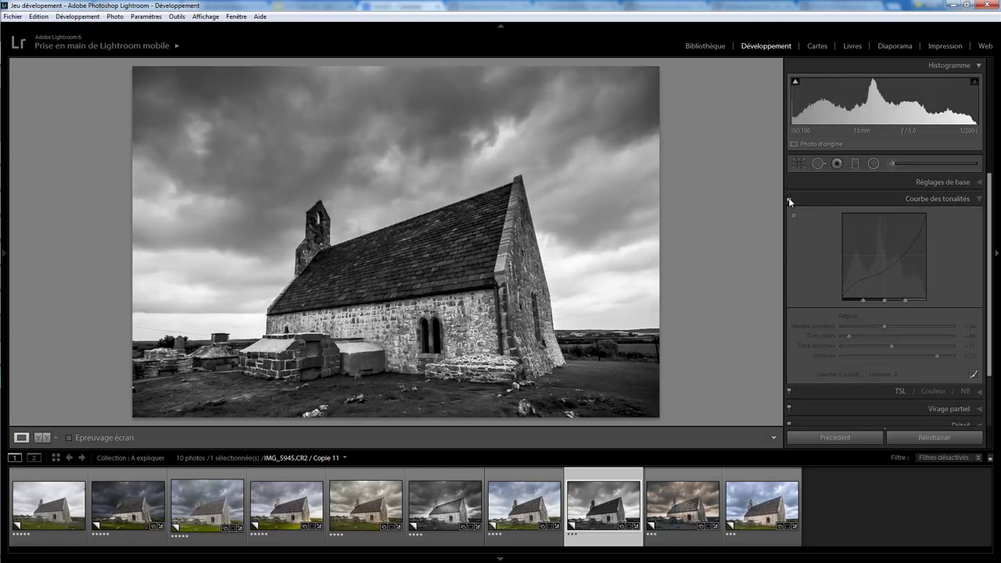
{"action": "left_click", "coordinate": [790, 198]}
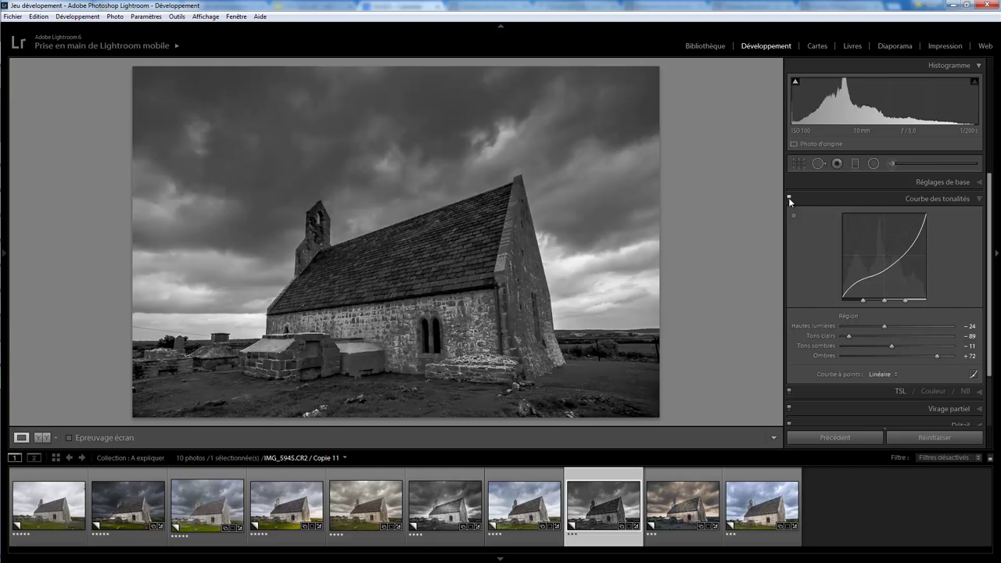
{"action": "left_click", "coordinate": [788, 198]}
{"action": "left_click", "coordinate": [789, 198]}
{"action": "left_click", "coordinate": [696, 537]}
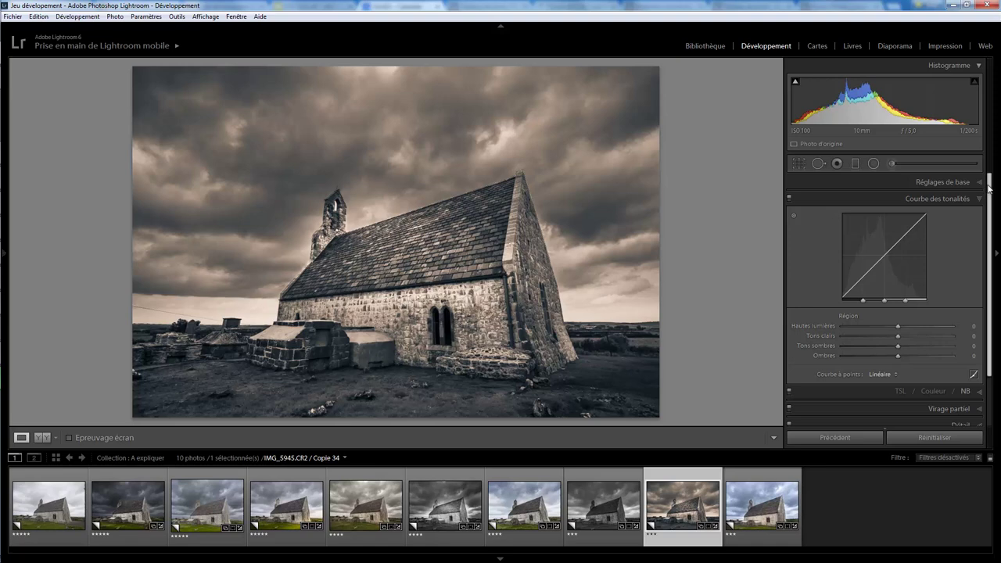
Return to Copie 11 and show its basic settings: Saturation -100, Contraste +31, Clarté +39.
{"action": "left_click_drag", "start_coordinate": [990, 188], "coordinate": [991, 222]}
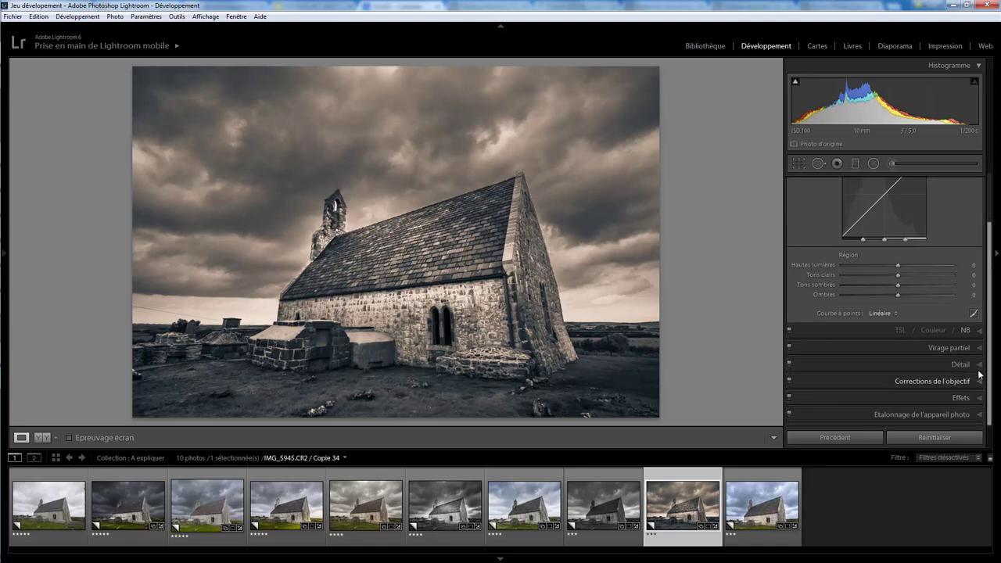
{"action": "left_click", "coordinate": [981, 330]}
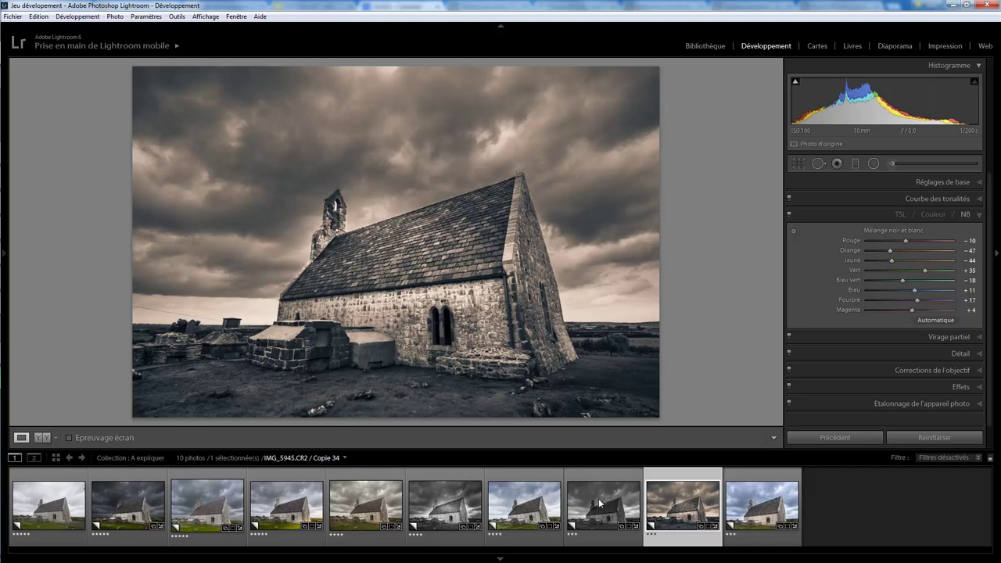
{"action": "left_click", "coordinate": [603, 505]}
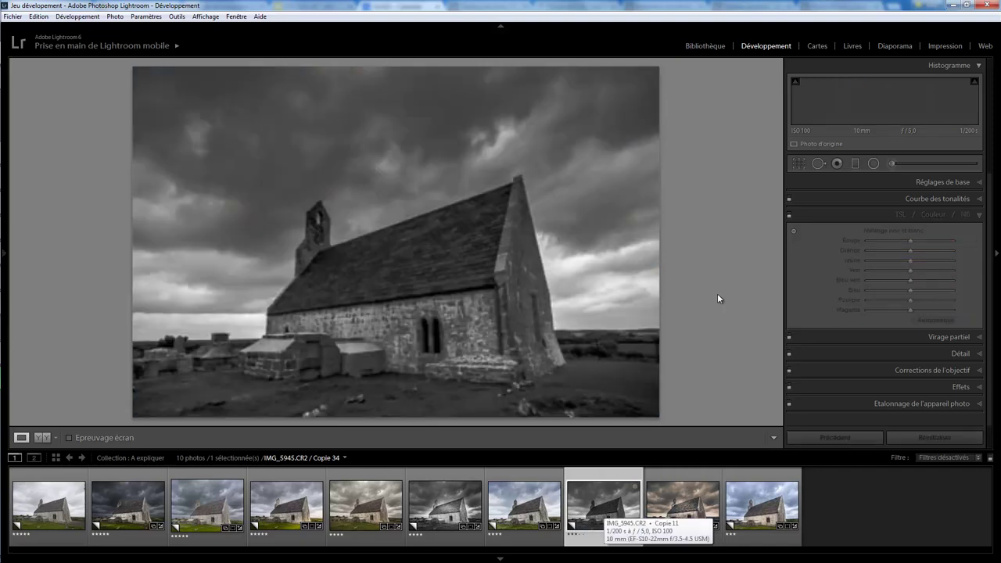
{"action": "left_click", "coordinate": [979, 183]}
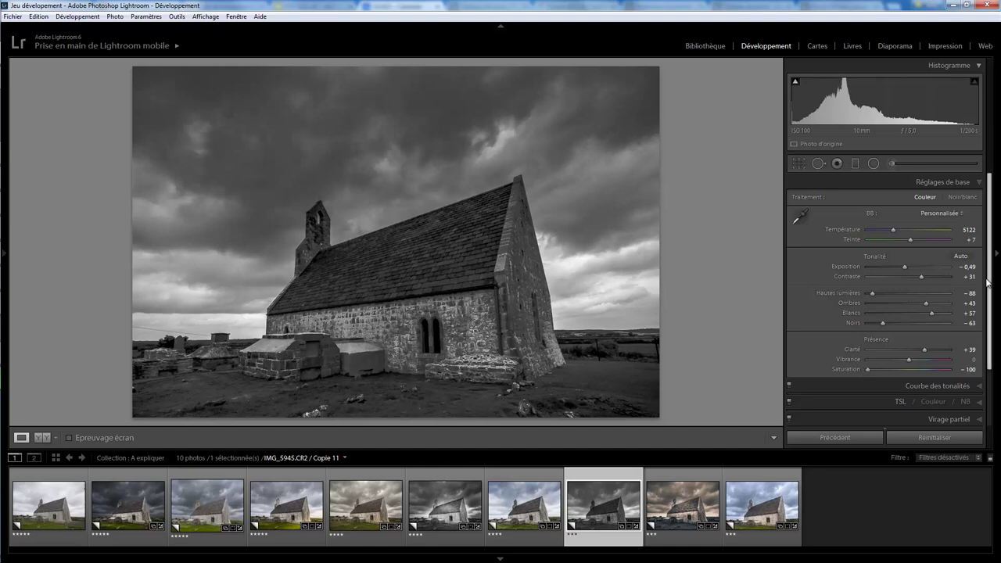
Display Copie 11's HSL saturation: red −32, orange −52, yellow −100, green +2, aqua −100.
{"action": "scroll", "coordinate": [932, 333], "scroll_direction": "down", "scroll_amount": 3}
{"action": "left_click", "coordinate": [932, 333]}
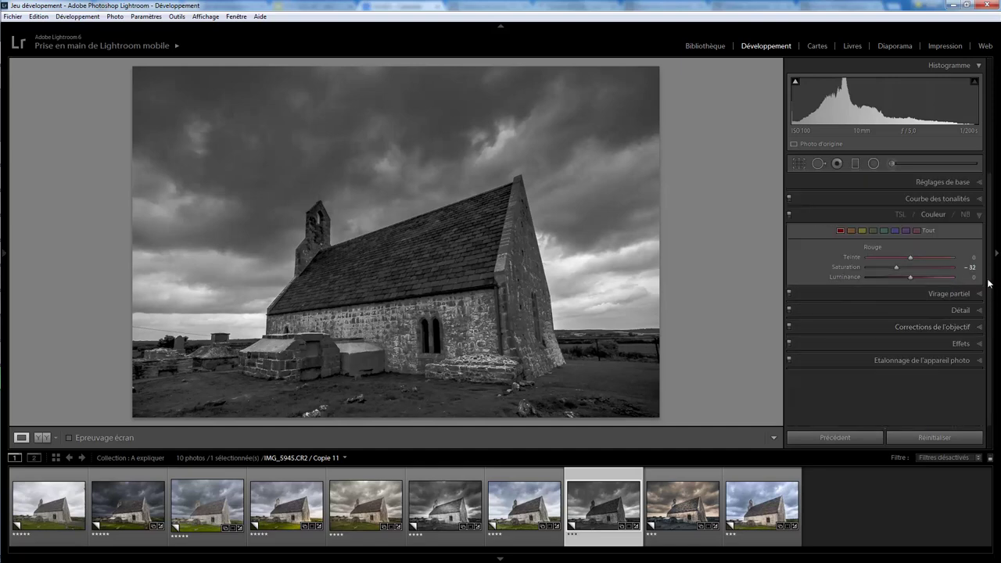
{"action": "left_click", "coordinate": [901, 211]}
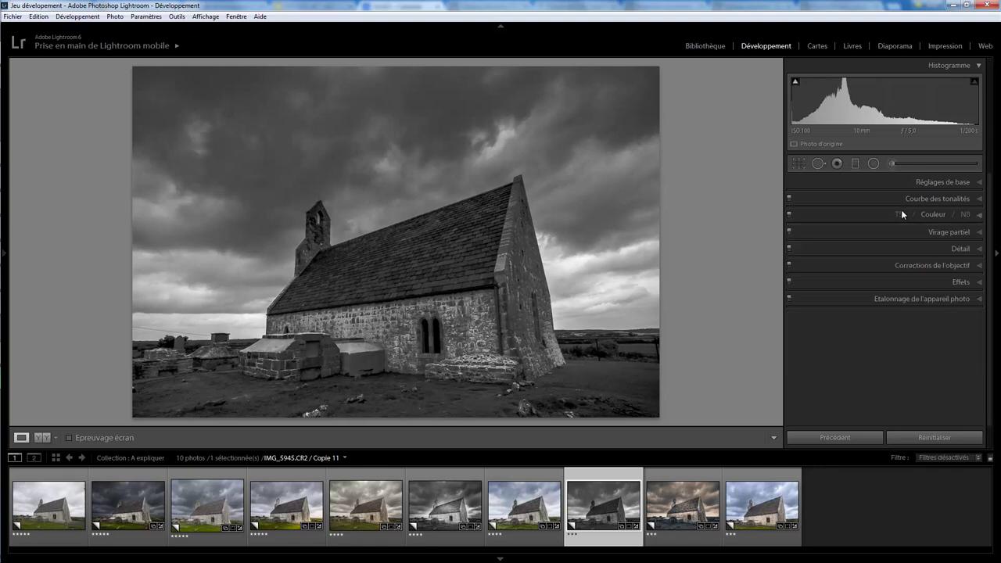
{"action": "left_click", "coordinate": [980, 216]}
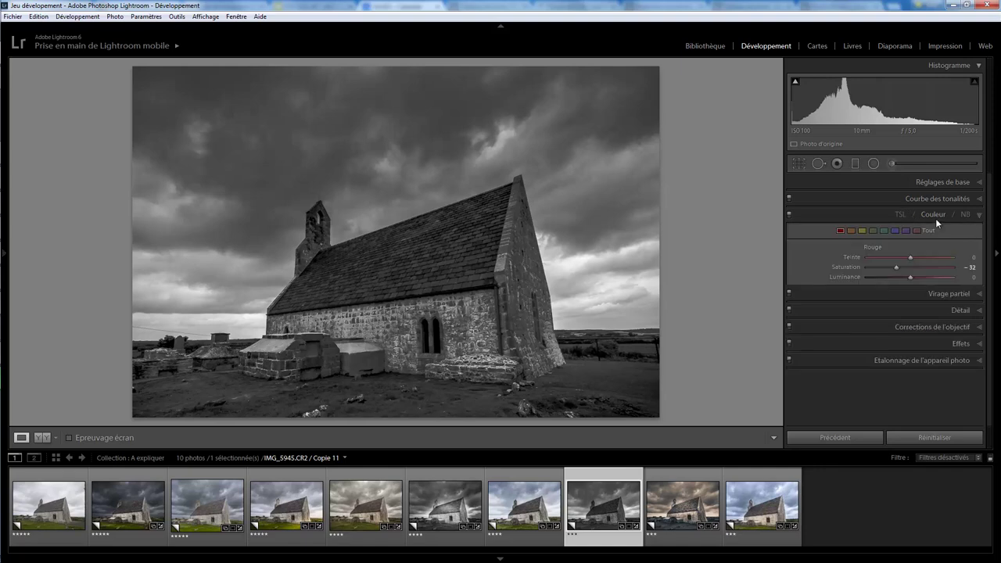
{"action": "left_click", "coordinate": [900, 216]}
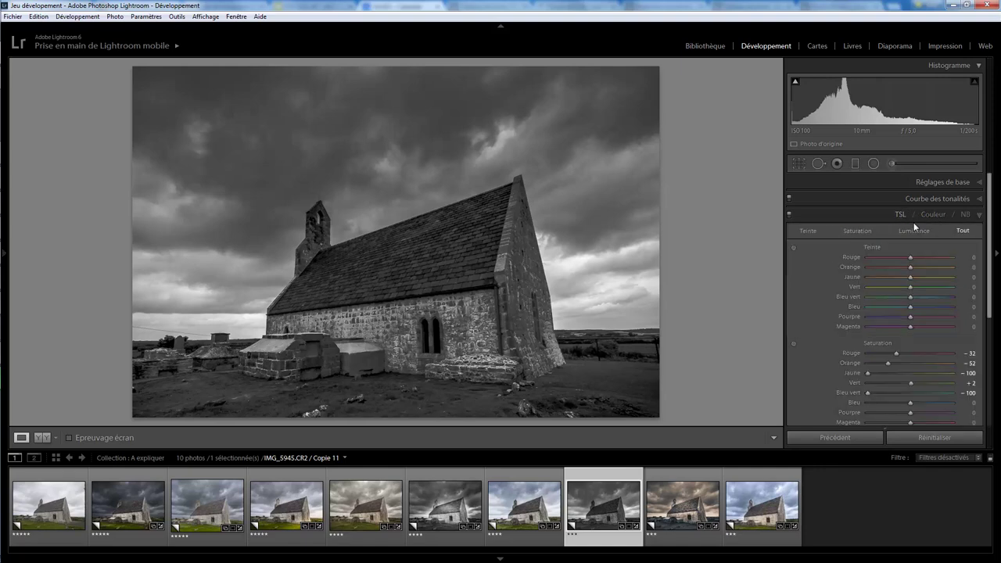
{"action": "scroll", "coordinate": [988, 261], "scroll_direction": "down", "scroll_amount": 3}
{"action": "scroll", "coordinate": [914, 294], "scroll_direction": "down", "scroll_amount": 1}
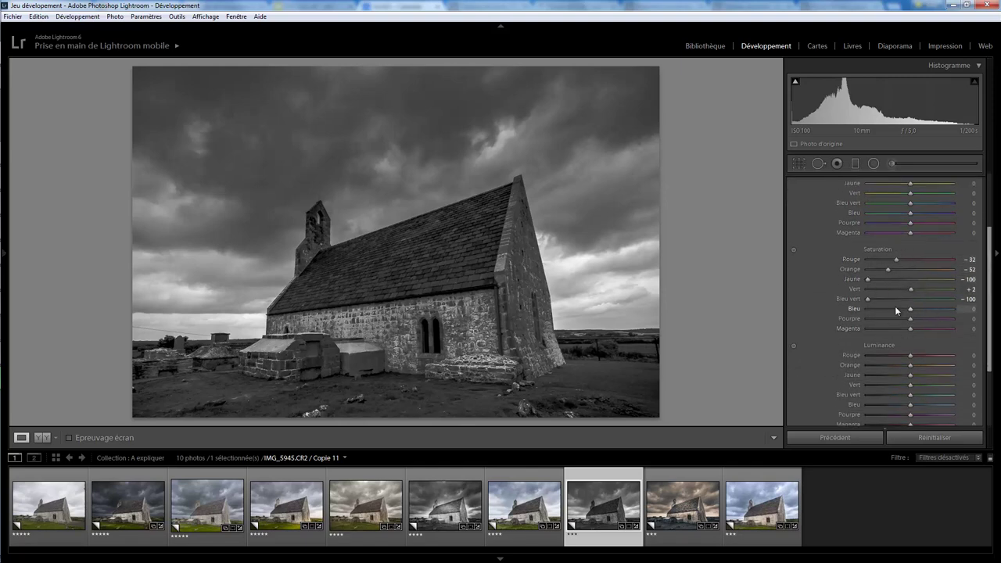
{"action": "mouse_move", "coordinate": [990, 325]}
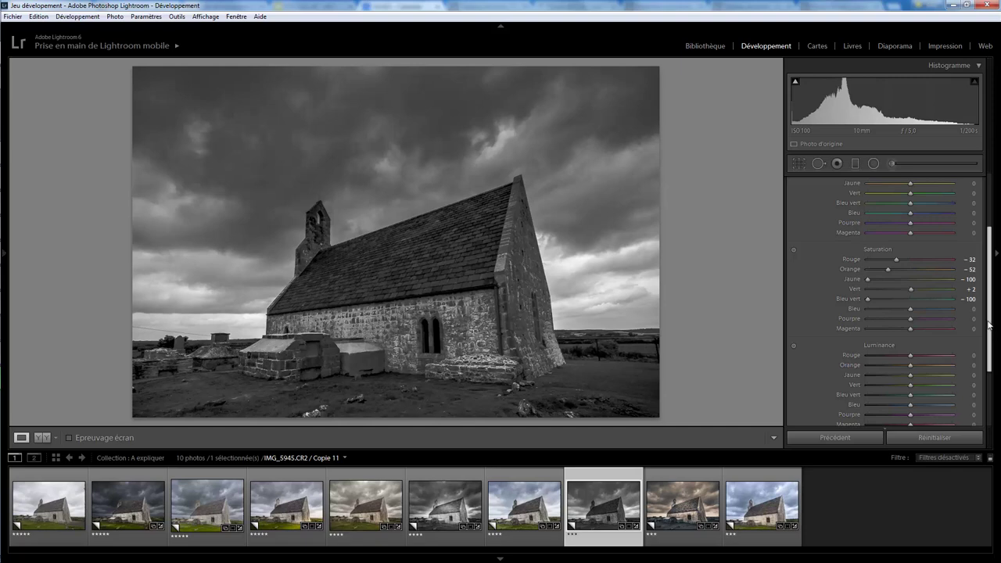
{"action": "scroll", "coordinate": [990, 325], "scroll_direction": "up", "scroll_amount": 5}
{"action": "left_click", "coordinate": [981, 182]}
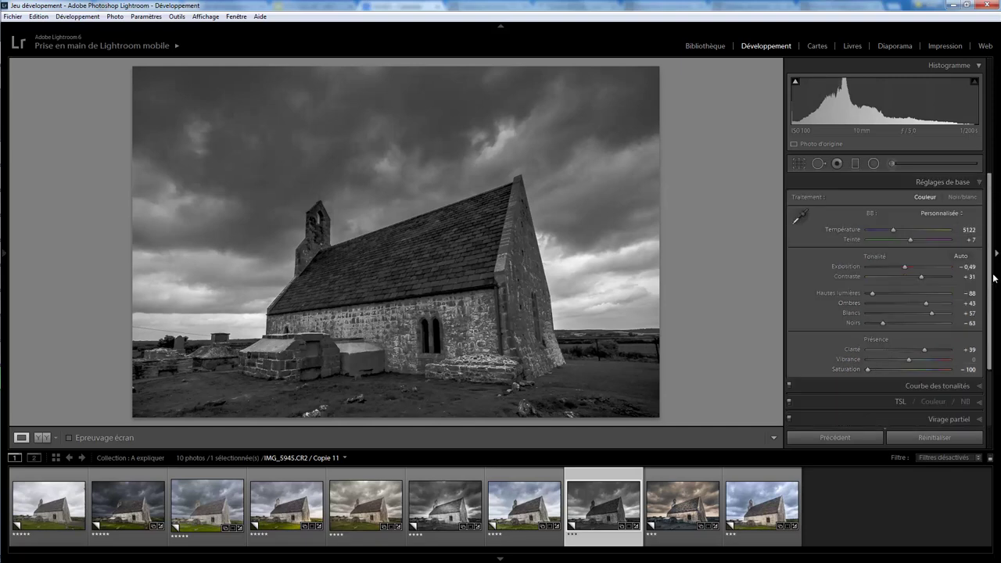
{"action": "scroll", "coordinate": [934, 337], "scroll_direction": "down", "scroll_amount": 3}
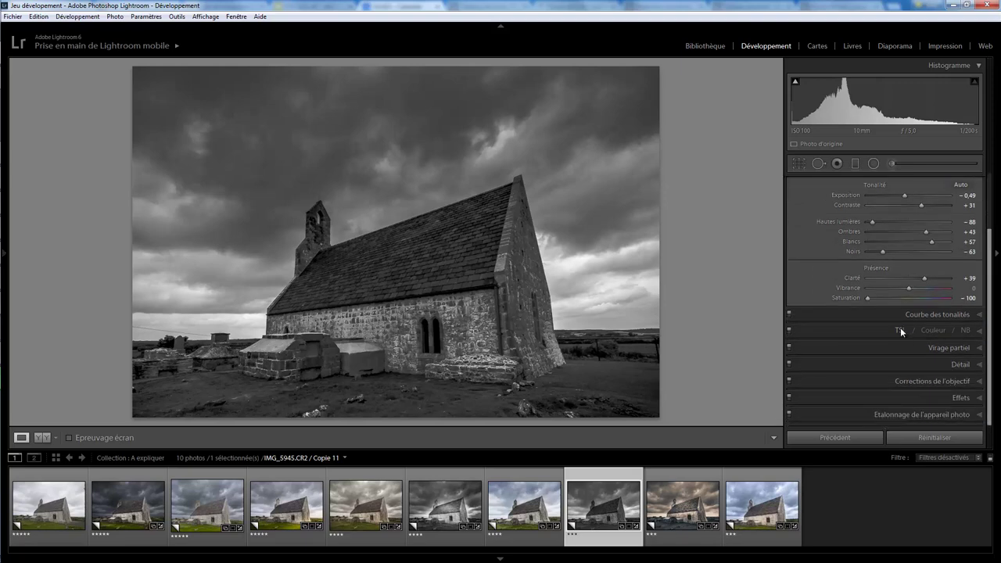
{"action": "left_click", "coordinate": [901, 332]}
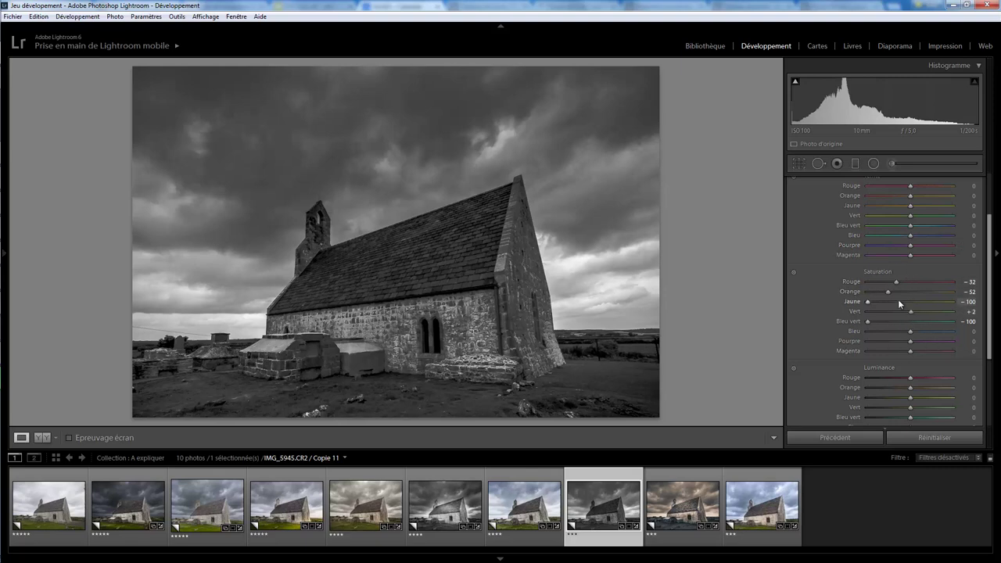
On sepia Copie 34, try a beige split-toning shadow, revert it to blue (215, 37), then open Copie 46.
{"action": "left_click", "coordinate": [694, 538]}
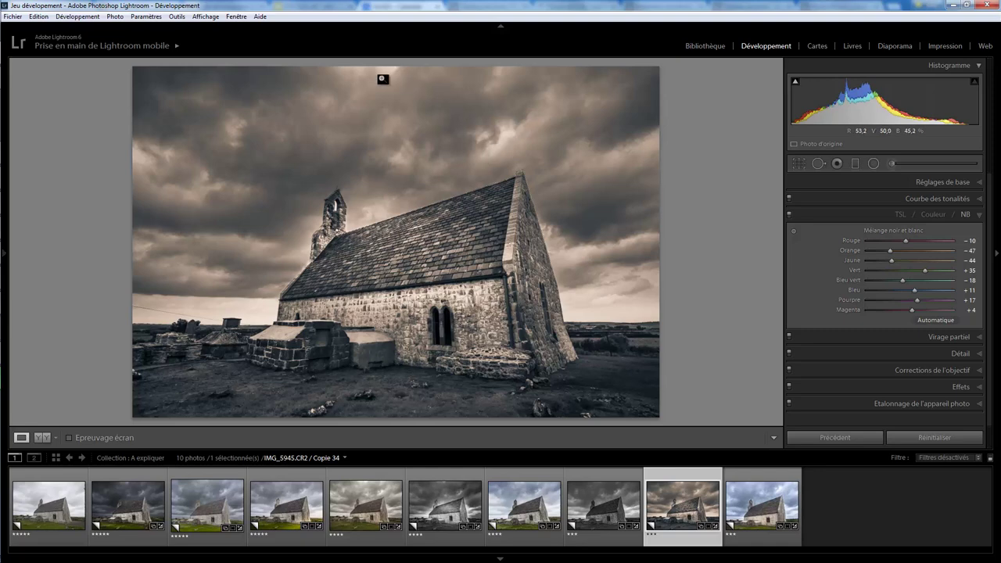
{"action": "left_click", "coordinate": [979, 338]}
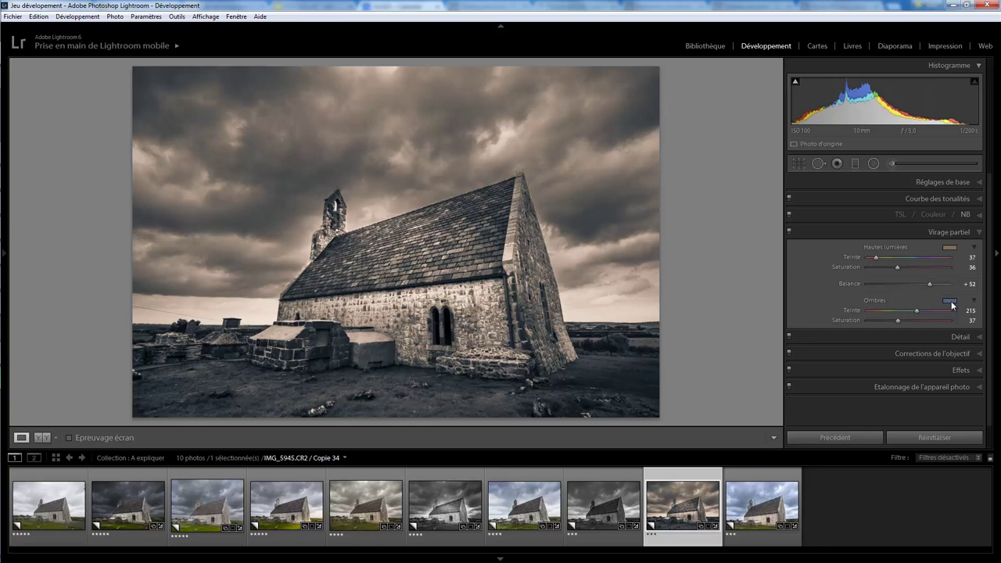
{"action": "left_click", "coordinate": [950, 300]}
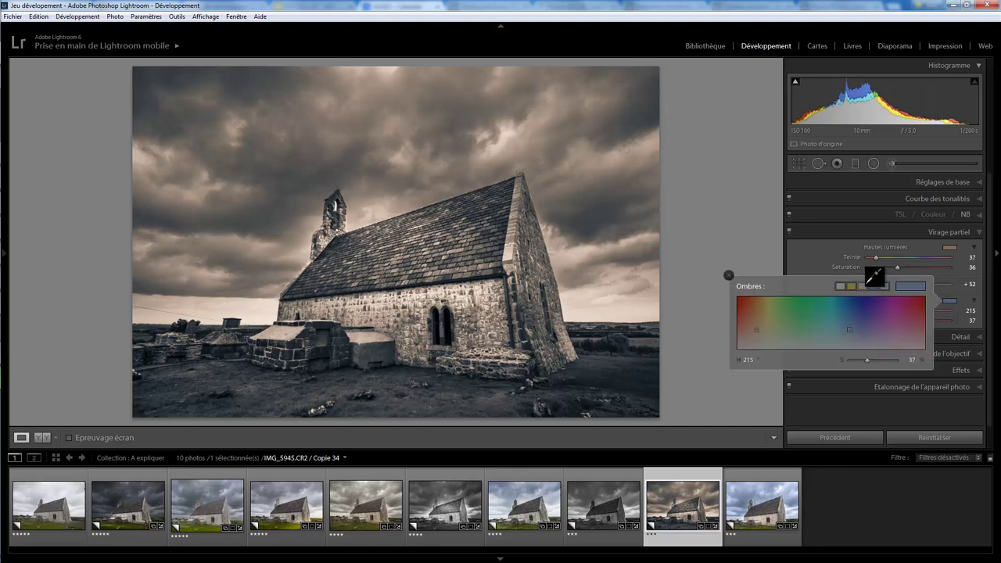
{"action": "left_click", "coordinate": [863, 285]}
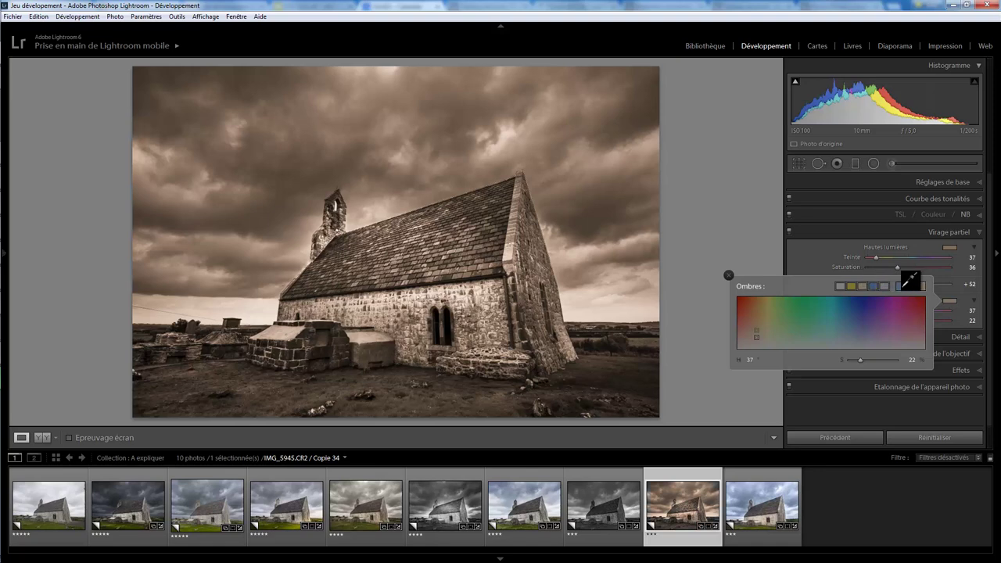
{"action": "left_click", "coordinate": [910, 284]}
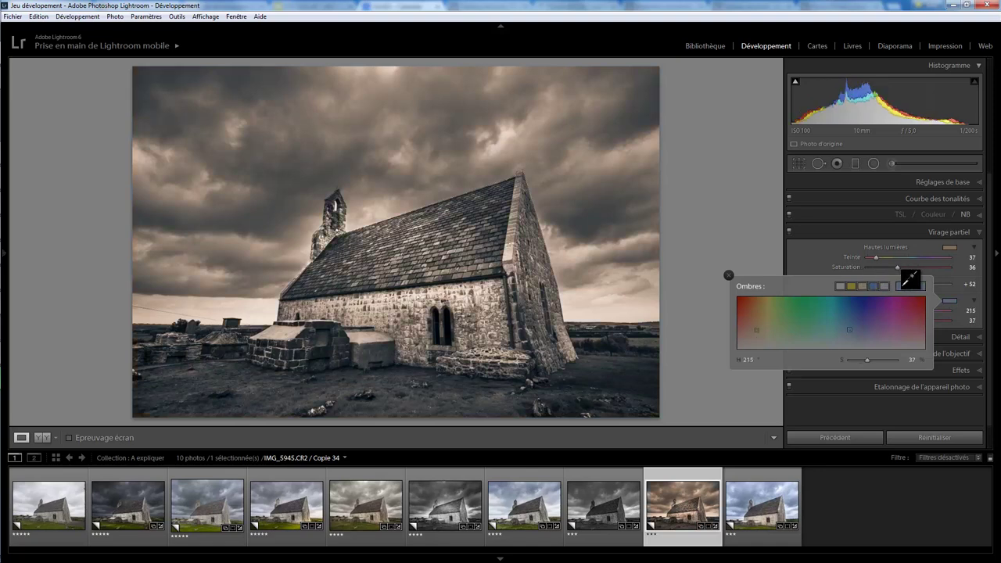
{"action": "left_click", "coordinate": [728, 275]}
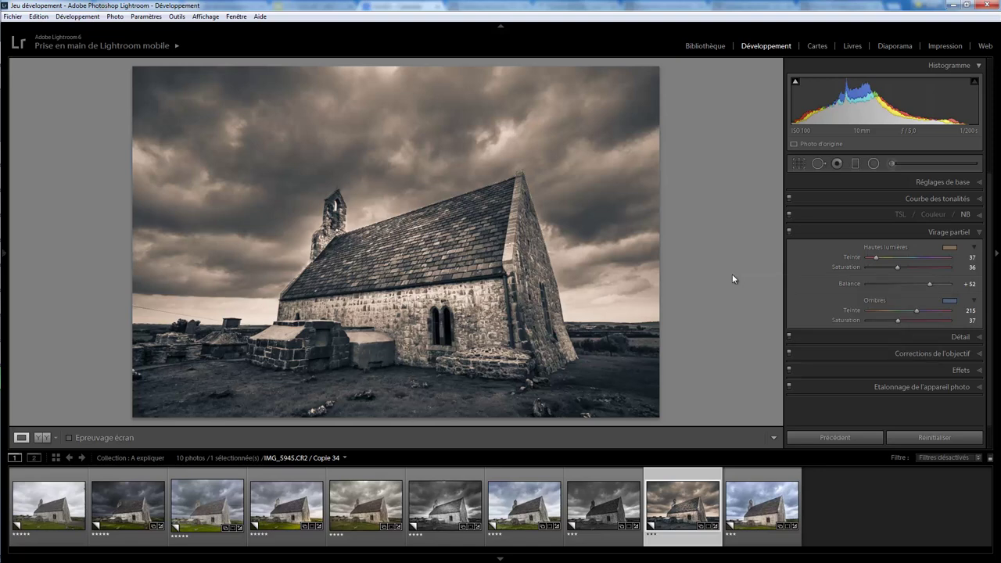
{"action": "left_click", "coordinate": [758, 496]}
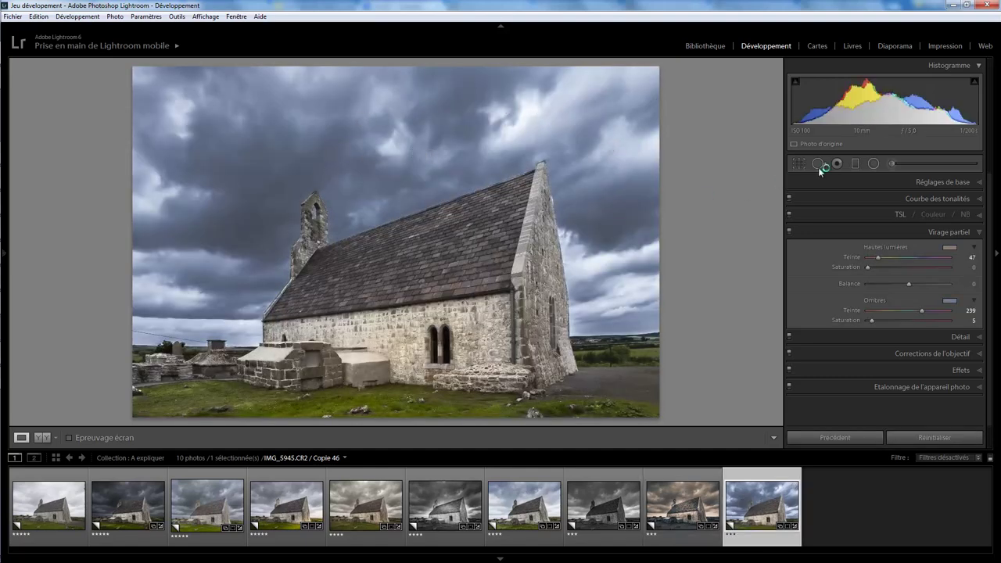
Draw a graduated filter from the top of Copie 46 to the horizon with Temperature −45.
{"action": "left_click", "coordinate": [856, 164]}
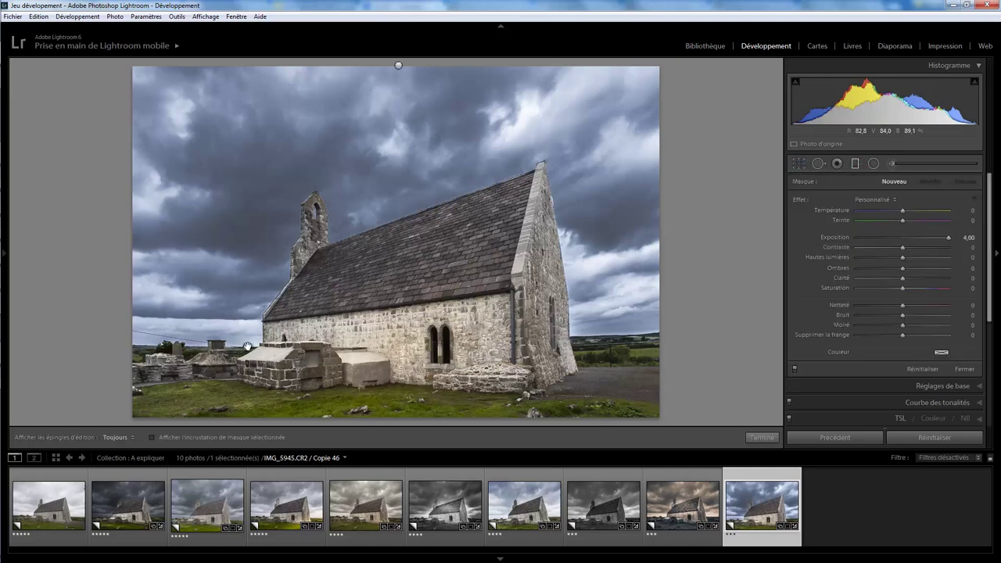
{"action": "left_click_drag", "start_coordinate": [251, 345], "coordinate": [247, 349]}
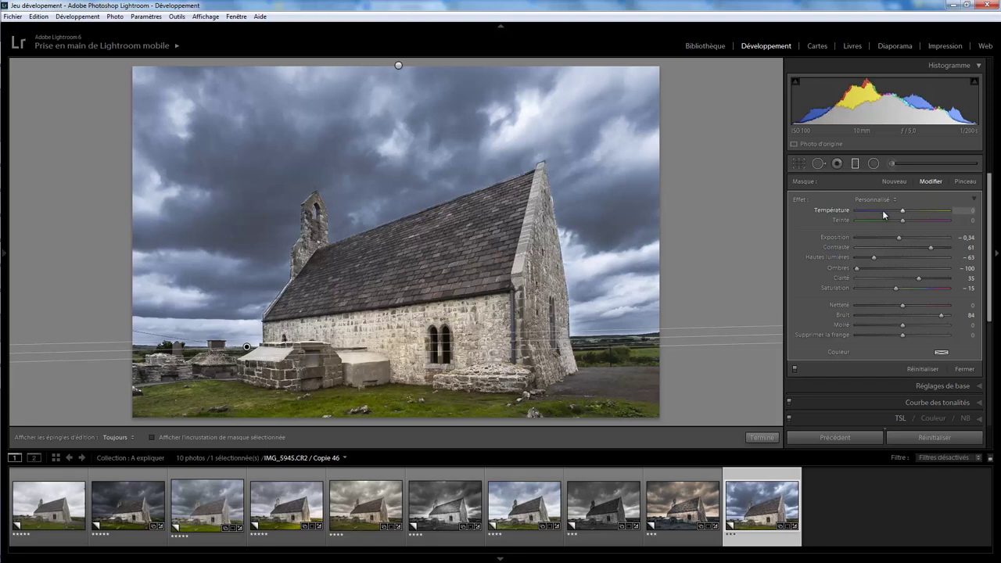
{"action": "left_click_drag", "start_coordinate": [902, 213], "coordinate": [889, 214]}
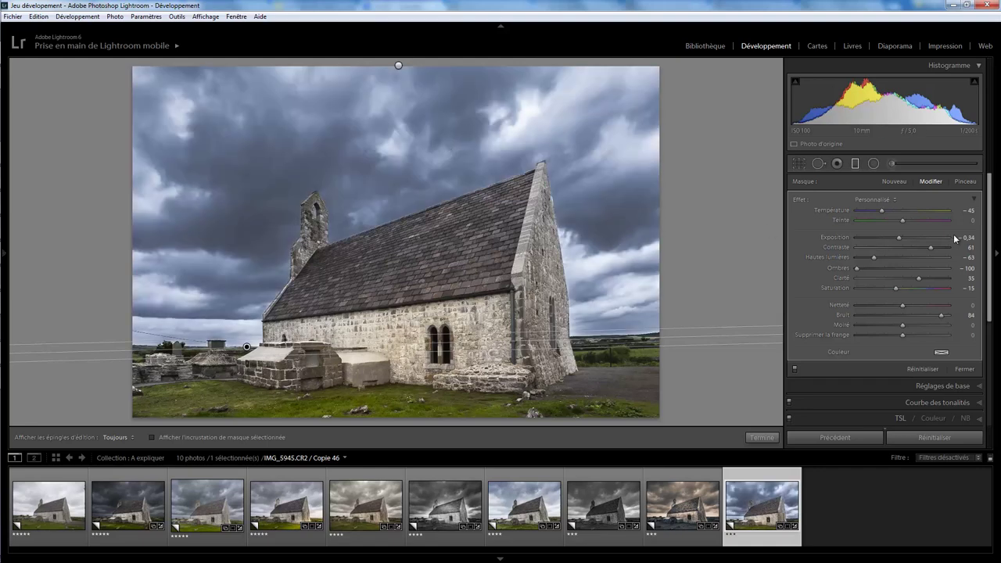
{"action": "left_click_drag", "start_coordinate": [993, 246], "coordinate": [994, 340]}
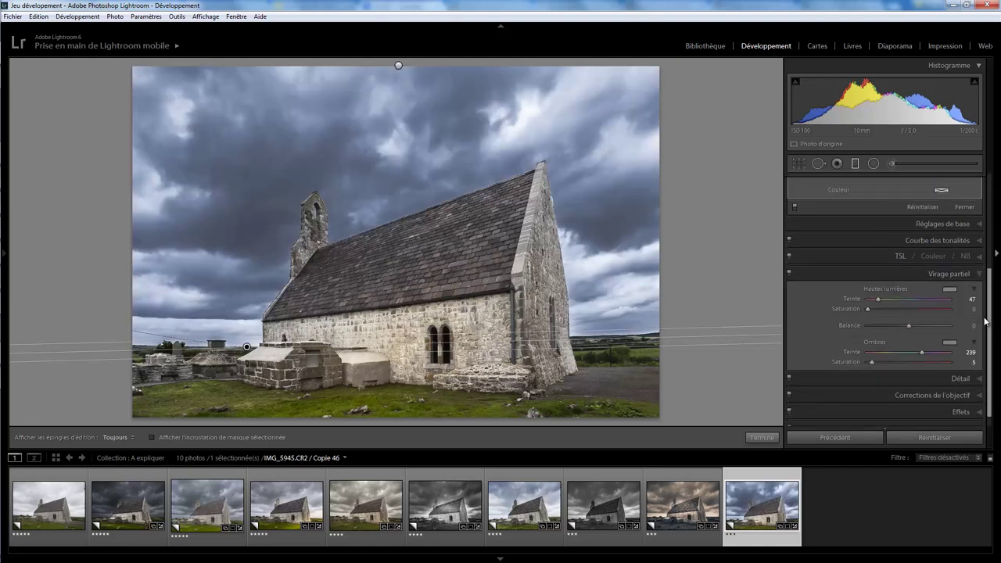
Reset the blue HSL saturation and luminance, then desaturate the blues to test a grey sky.
{"action": "left_click", "coordinate": [981, 257]}
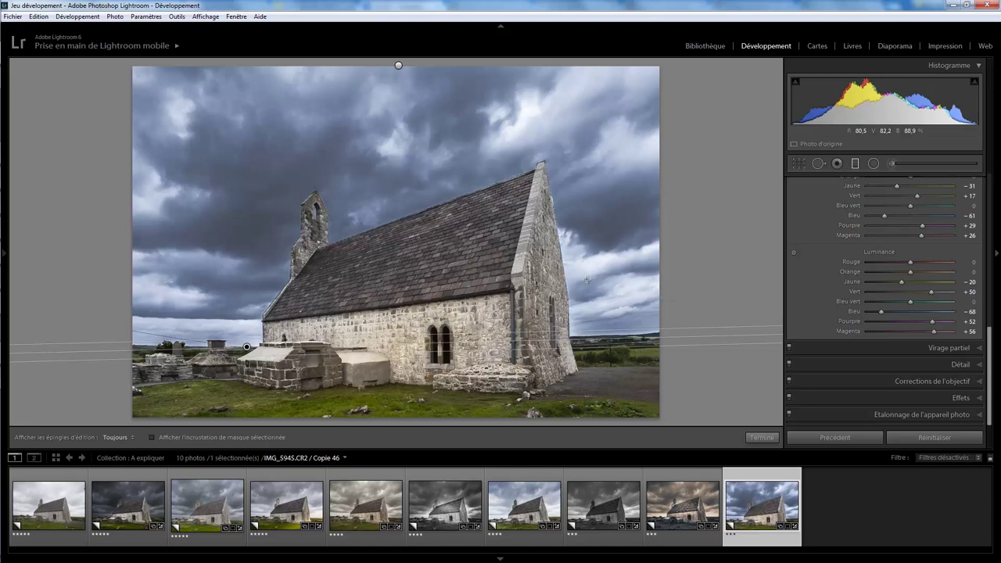
{"action": "double_click", "coordinate": [885, 214]}
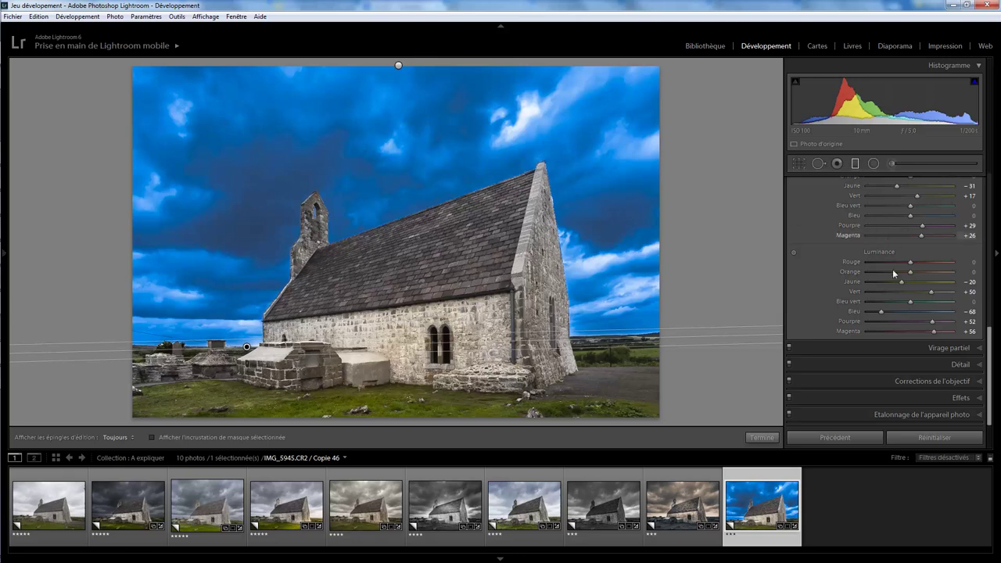
{"action": "mouse_move", "coordinate": [883, 312]}
{"action": "left_mouse_down"}
{"action": "mouse_move", "coordinate": [909, 312]}
{"action": "mouse_move", "coordinate": [886, 312]}
{"action": "left_mouse_up"}
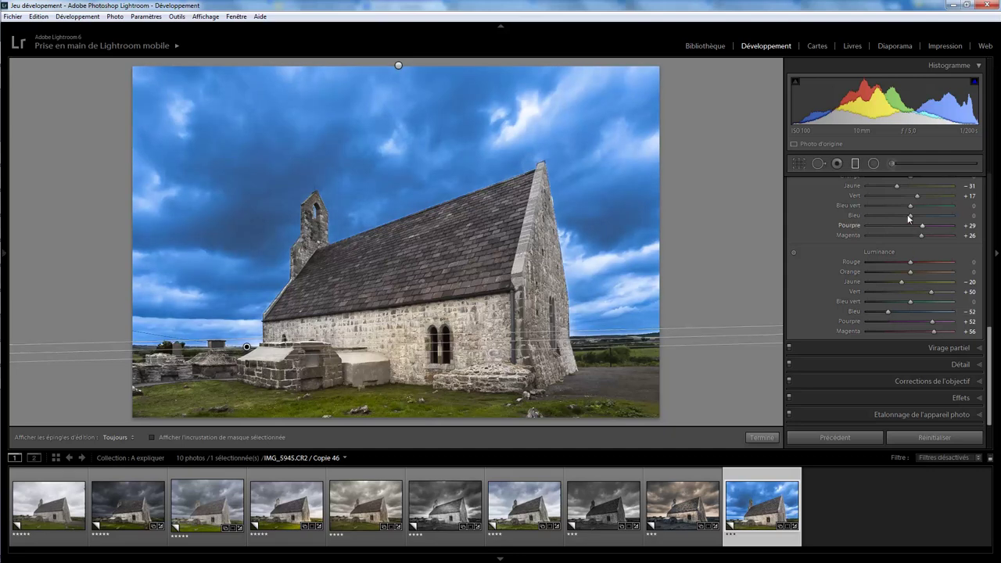
{"action": "left_click_drag", "start_coordinate": [909, 214], "coordinate": [879, 216]}
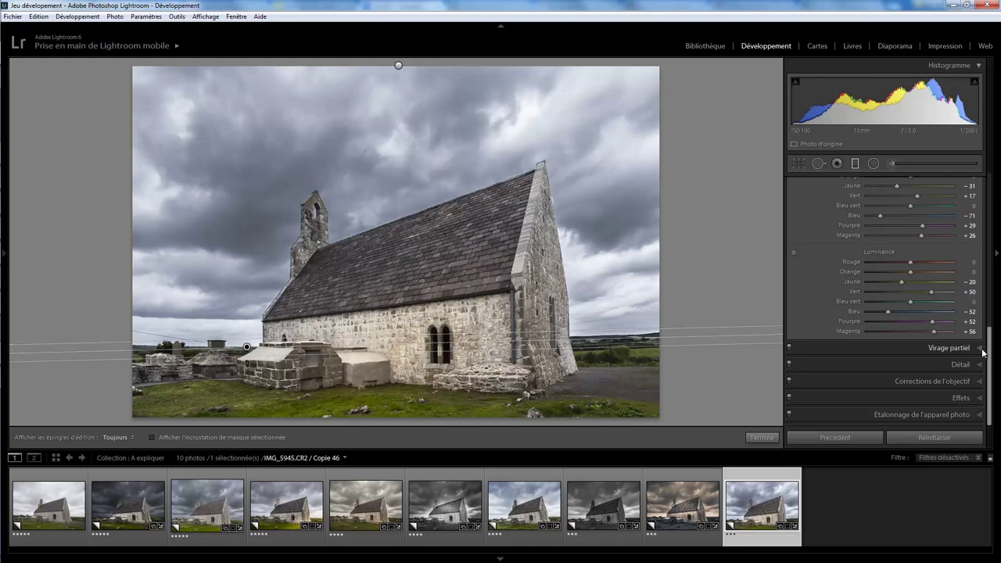
{"action": "left_click_drag", "start_coordinate": [990, 331], "coordinate": [990, 180]}
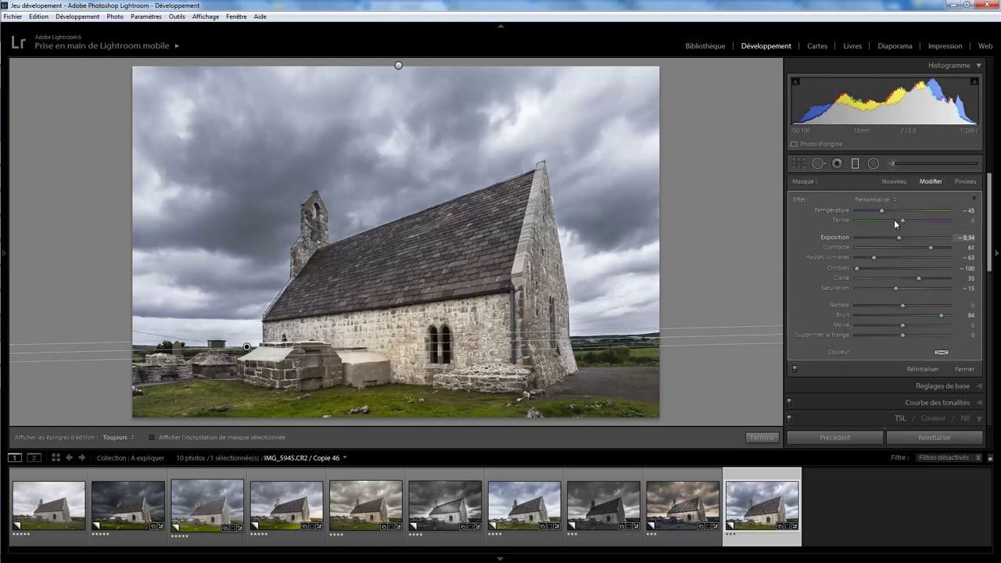
Restore blue saturation to 0 and set blue luminance to −52 for a deeper blue sky.
{"action": "left_click_drag", "start_coordinate": [882, 210], "coordinate": [890, 210]}
{"action": "left_click_drag", "start_coordinate": [990, 270], "coordinate": [990, 371]}
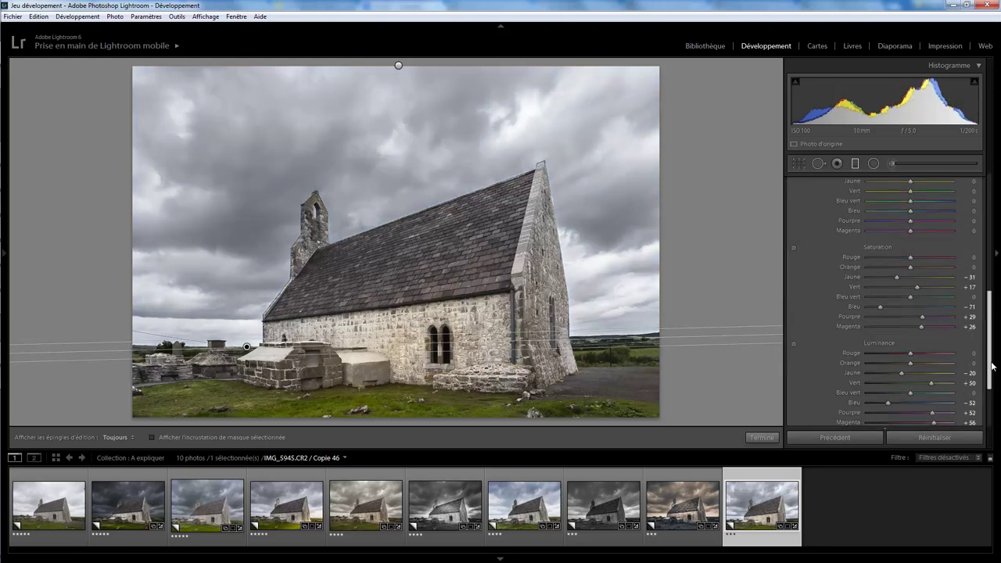
{"action": "double_click", "coordinate": [882, 302]}
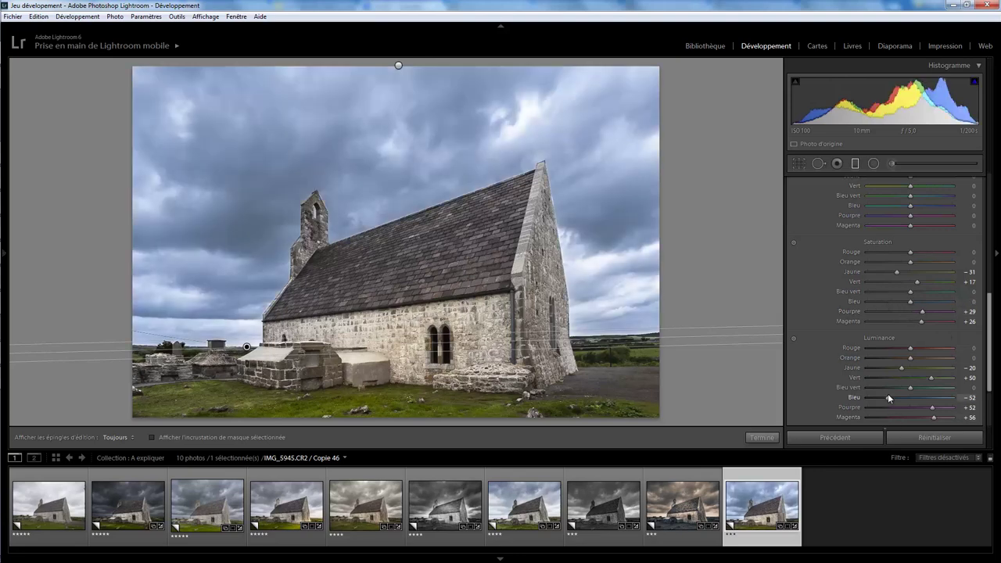
{"action": "mouse_move", "coordinate": [888, 397]}
{"action": "left_mouse_down"}
{"action": "mouse_move", "coordinate": [900, 397]}
{"action": "mouse_move", "coordinate": [888, 397]}
{"action": "left_mouse_up"}
{"action": "left_click_drag", "start_coordinate": [987, 309], "coordinate": [990, 344]}
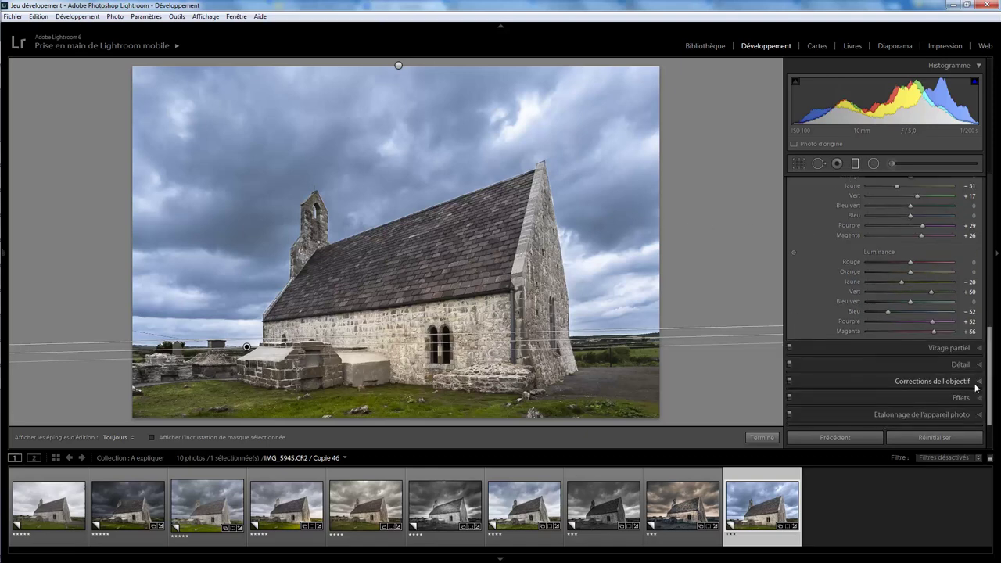
Show the manual lens corrections: distortion −21, vertical −48, rotation −1.6, scale 50, aspect +27.
{"action": "left_click", "coordinate": [981, 382]}
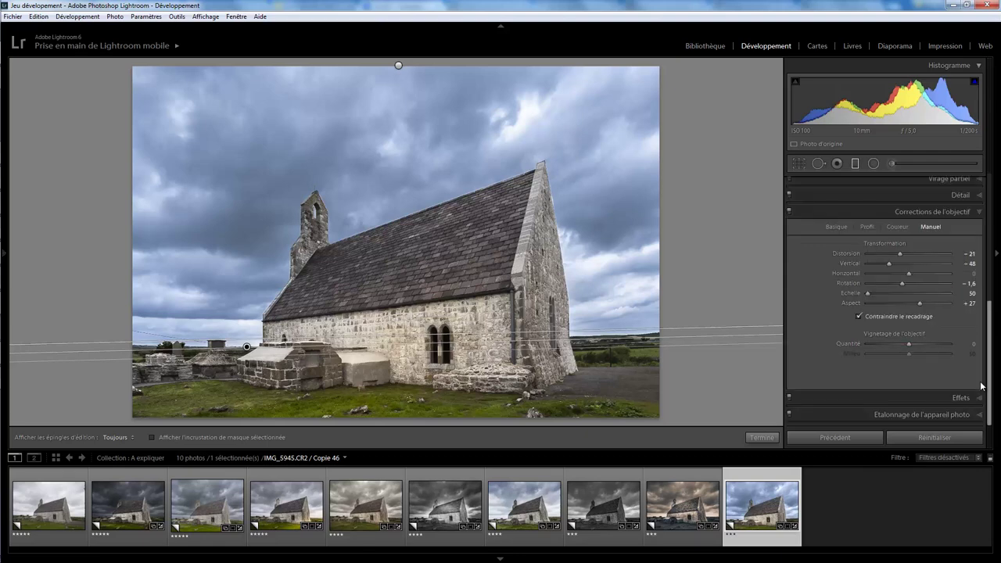
{"action": "left_click", "coordinate": [901, 254]}
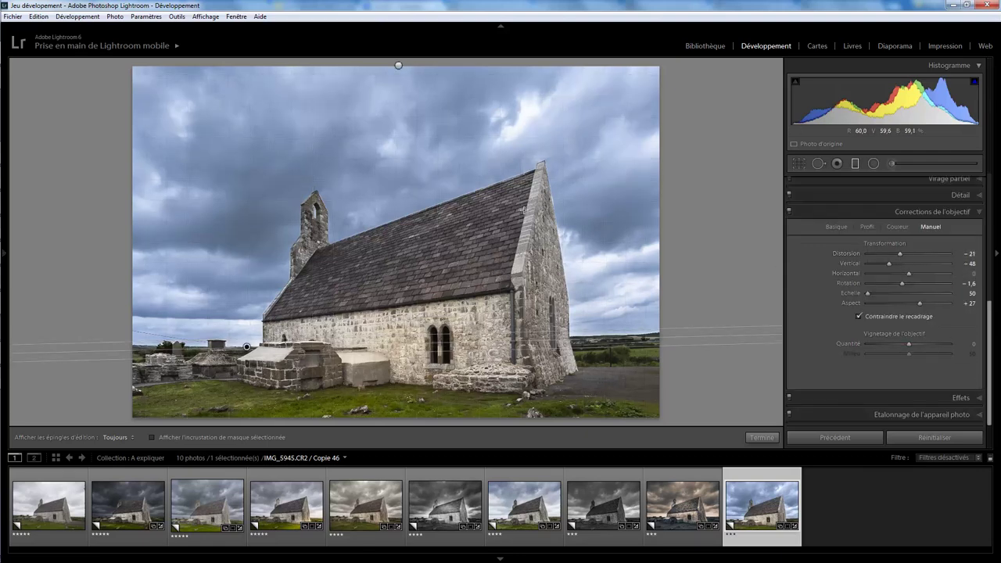